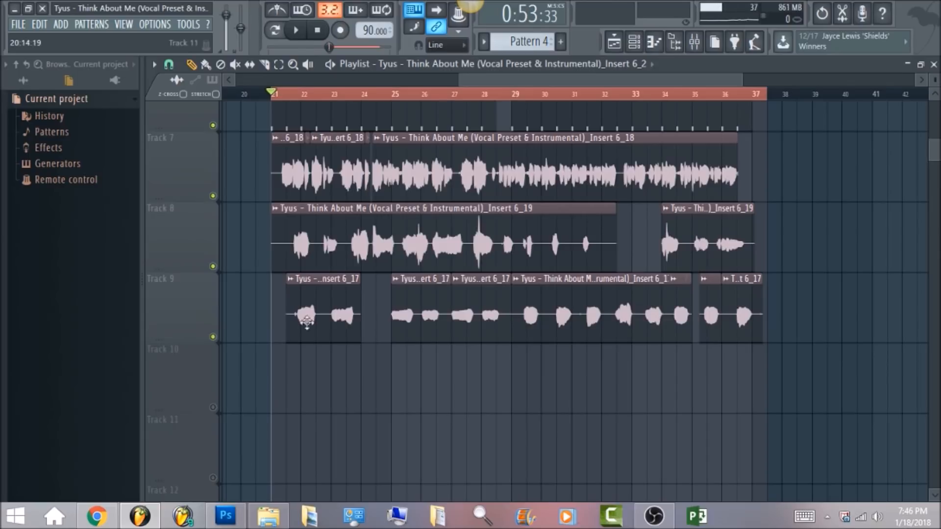
- Open the mixer and view the effect chains of the master and of the vocal on insert 7
left_click(696, 43)
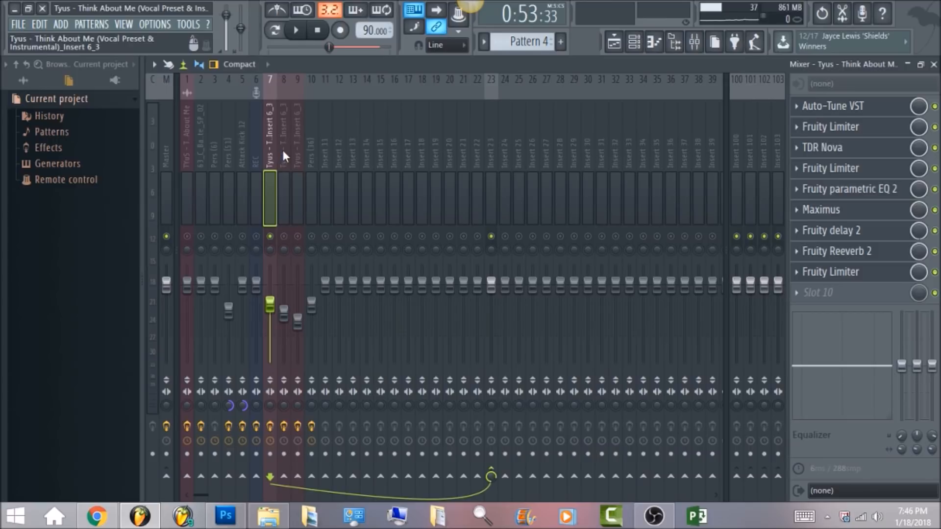
left_click(167, 154)
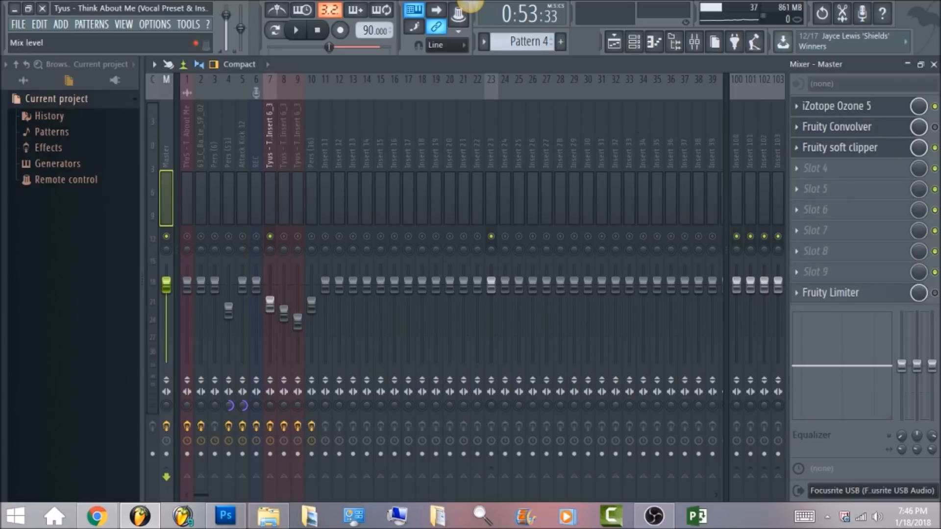
left_click(268, 139)
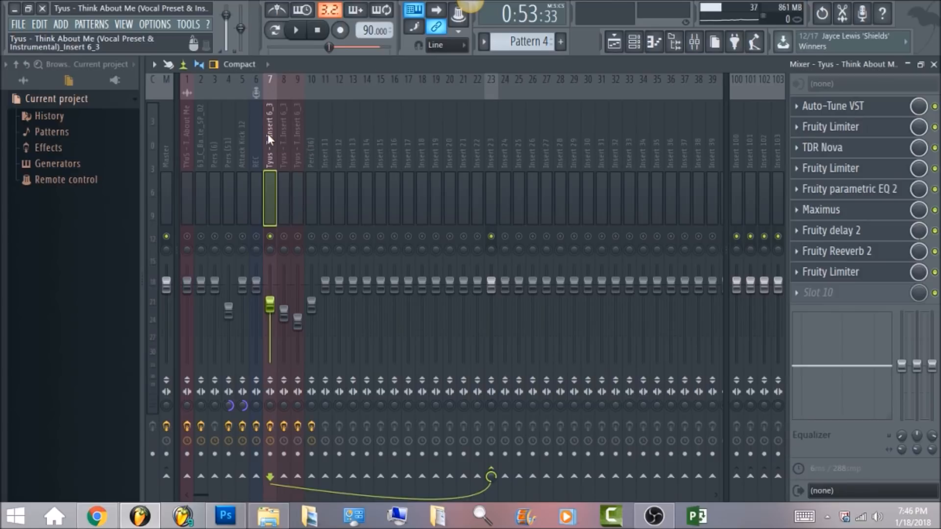
- Bypass every loaded effect on insert 7 except Auto-Tune VST, from the first Fruity Limiter down to the last one
left_click(934, 127)
left_click(934, 147)
left_click(934, 168)
left_click(934, 189)
left_click(934, 210)
left_click(934, 230)
left_click(934, 251)
left_click(934, 272)
- Review the Auto-Tune VST settings on insert 7 and check insert 23, which the vocal is routed to
left_click(833, 106)
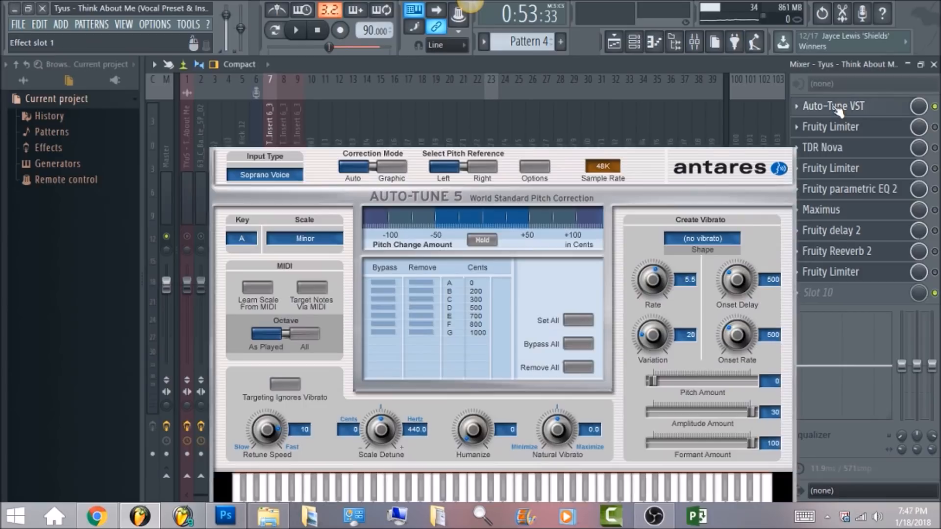
left_click_drag(418, 141, 419, 87)
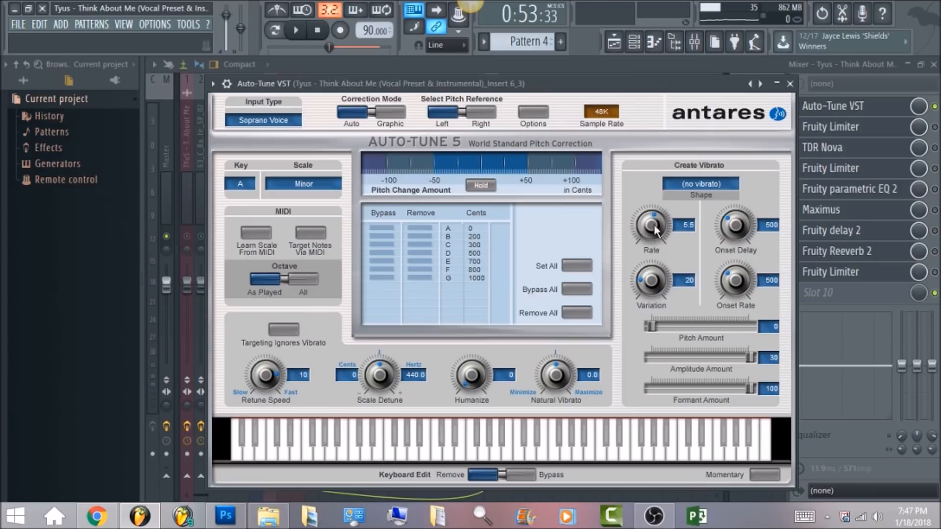
left_click(689, 61)
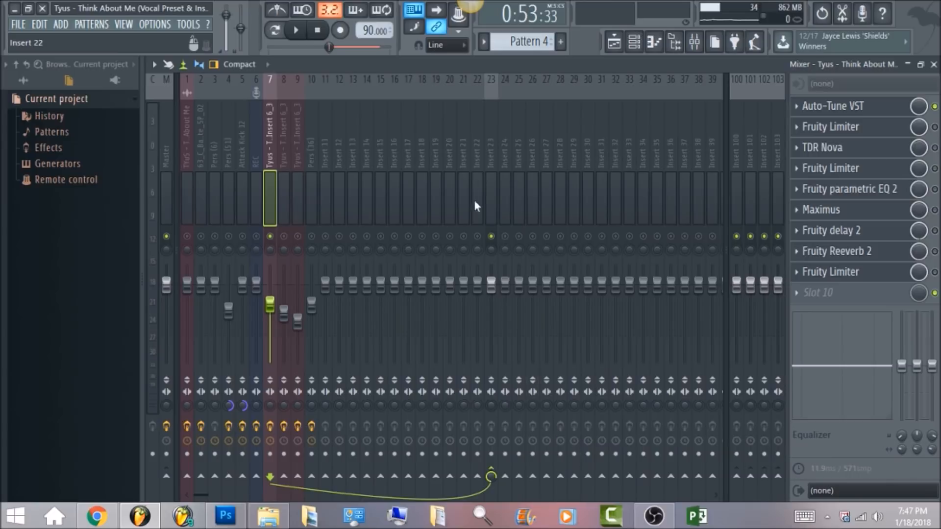
left_click(494, 155)
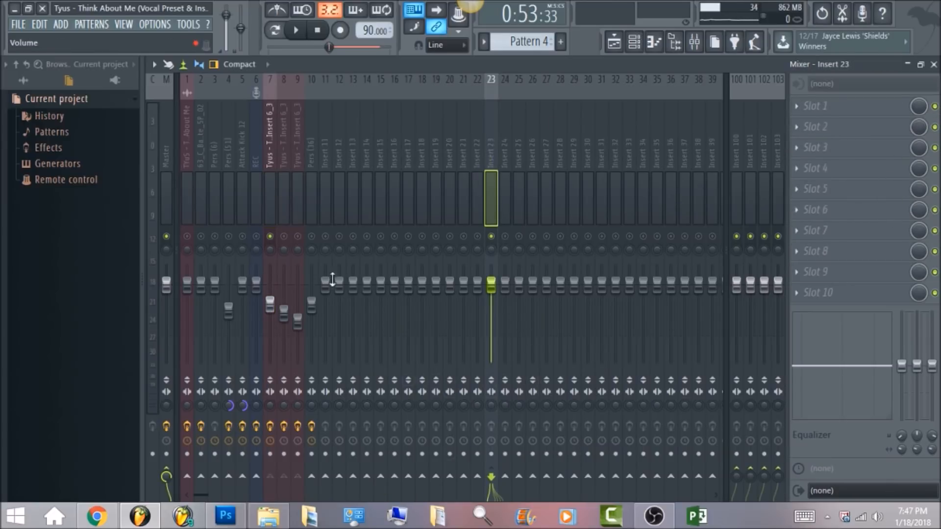
left_click(269, 143)
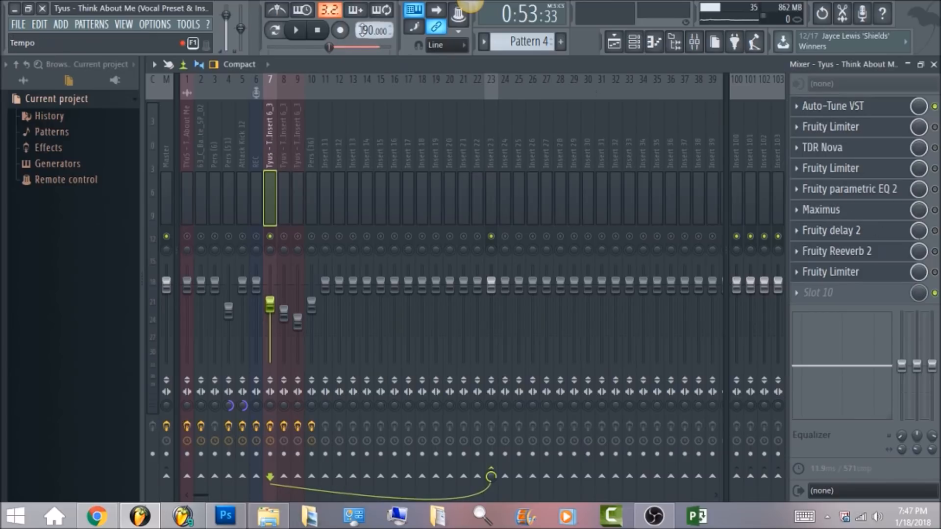
- Play back the vocal with only Auto-Tune VST active and look over its clips in the playlist
left_click(297, 30)
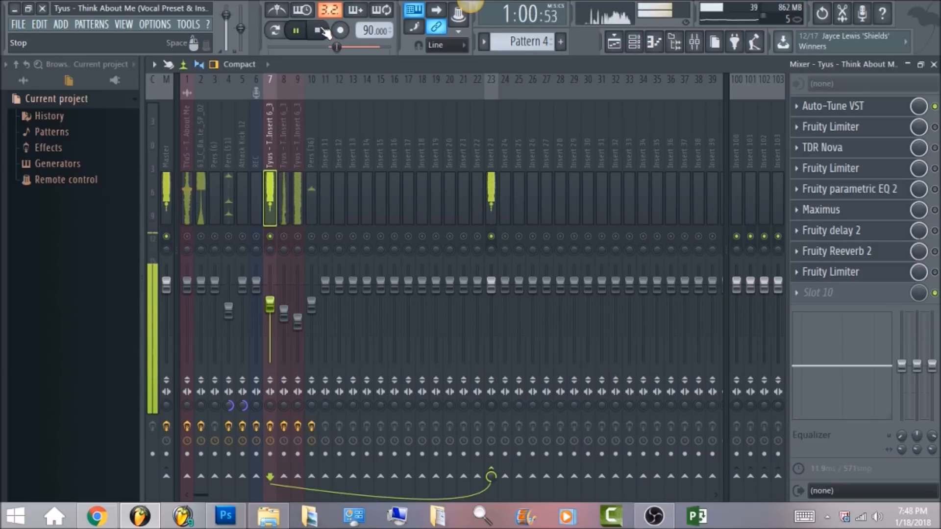
left_click(323, 32)
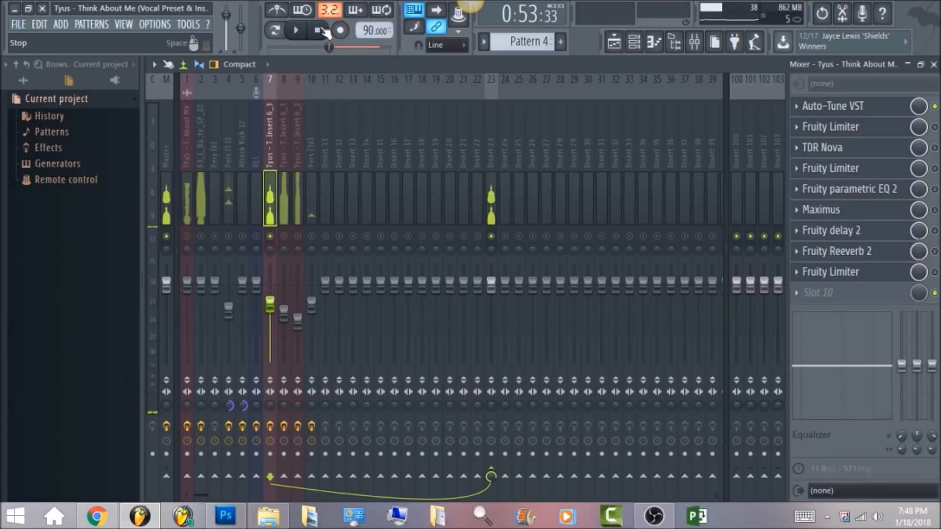
left_click(617, 44)
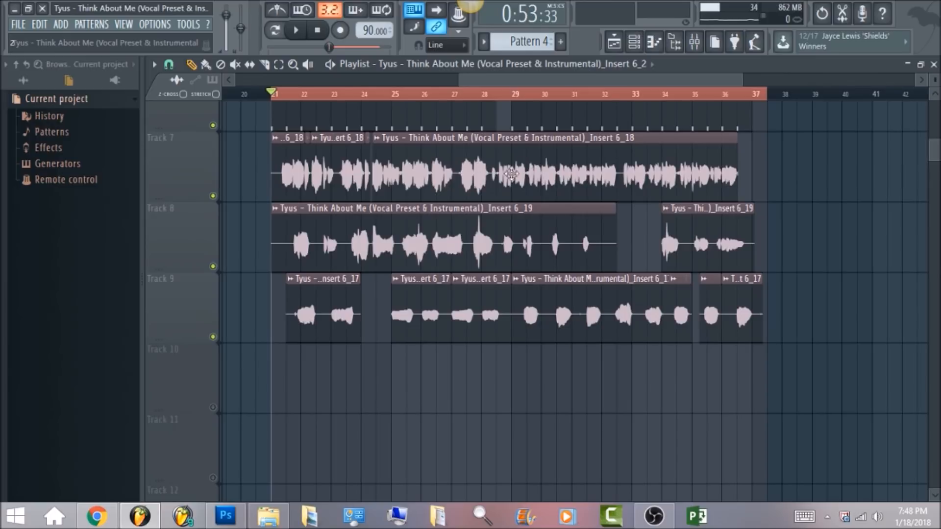
left_click(695, 41)
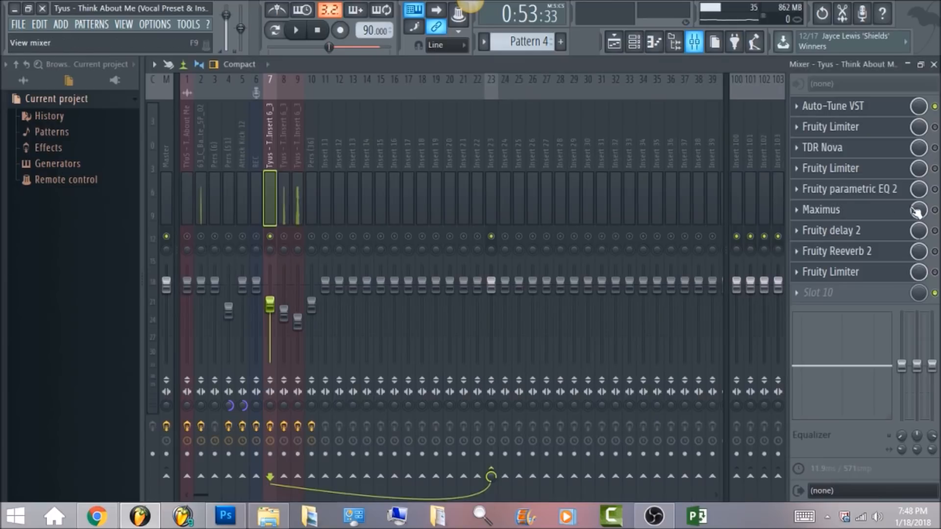
- Enable the first Fruity Limiter on insert 7, check its compressor controls and play the vocal through it
left_click(934, 127)
left_click(883, 127)
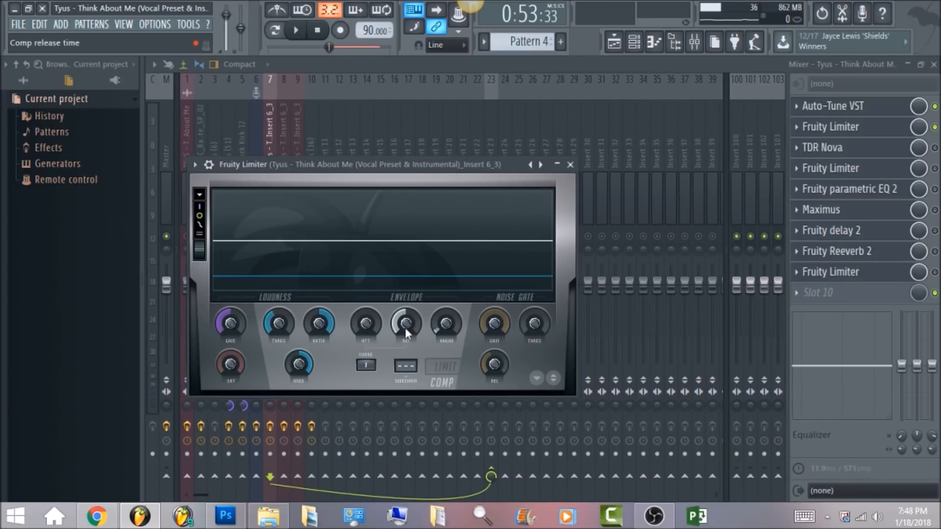
left_click(443, 325)
left_click(315, 325)
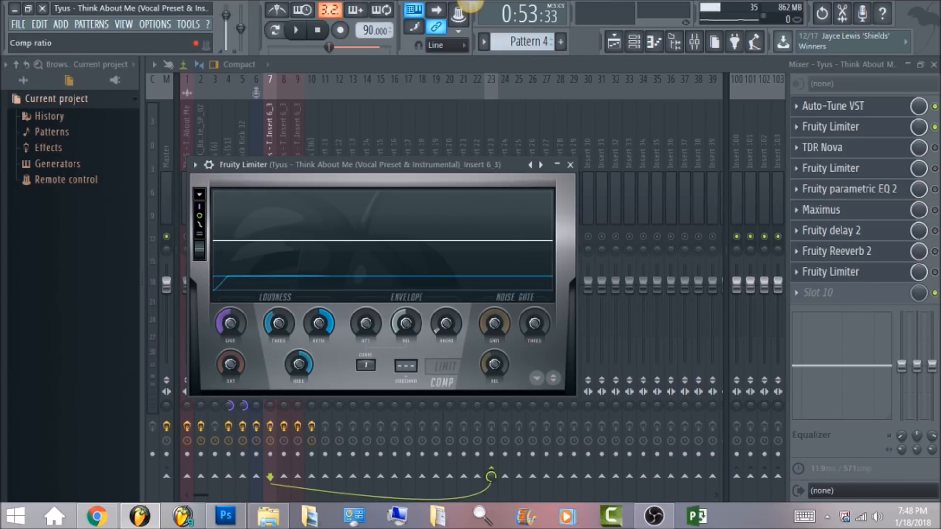
left_click(298, 364)
left_click_drag(277, 321, 278, 323)
left_click(300, 33)
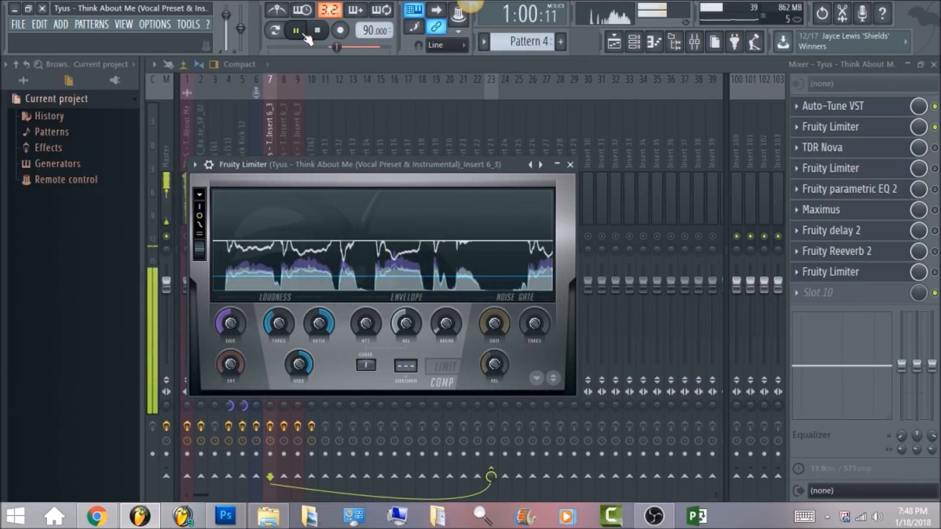
left_click(321, 37)
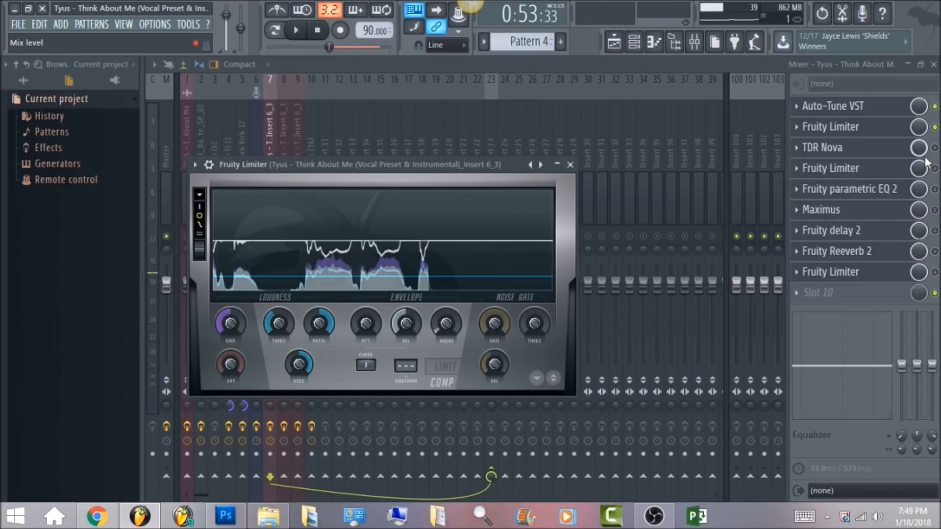
- Enable TDR Nova on insert 7 and play the vocal through its EQ curve
left_click(935, 148)
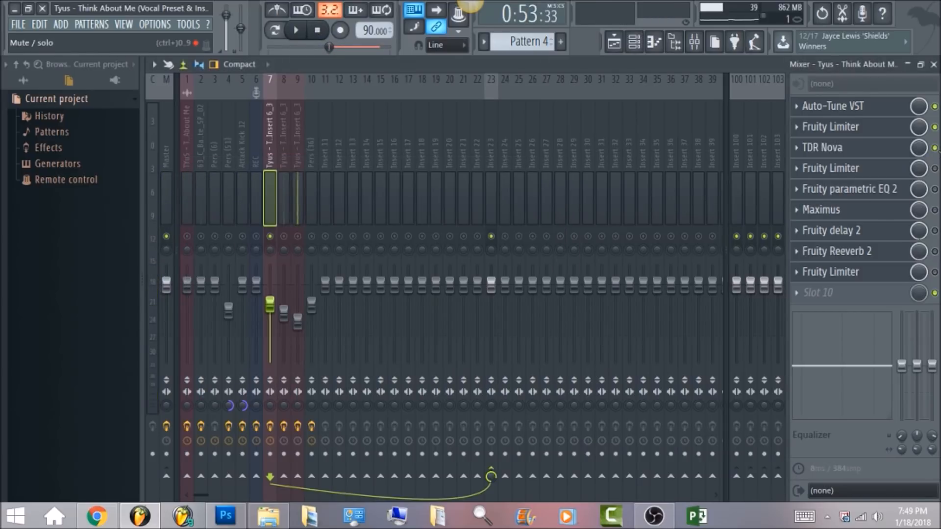
left_click(899, 155)
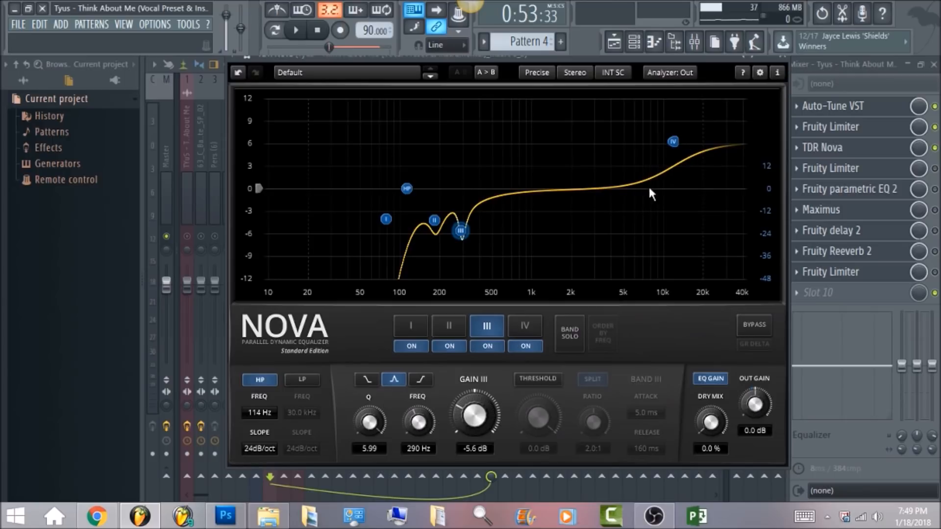
left_click(297, 31)
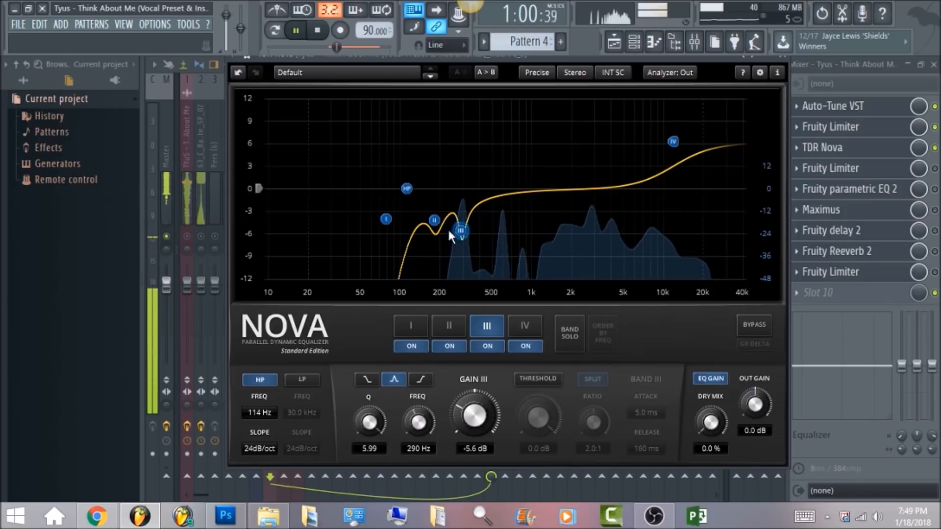
left_click(316, 30)
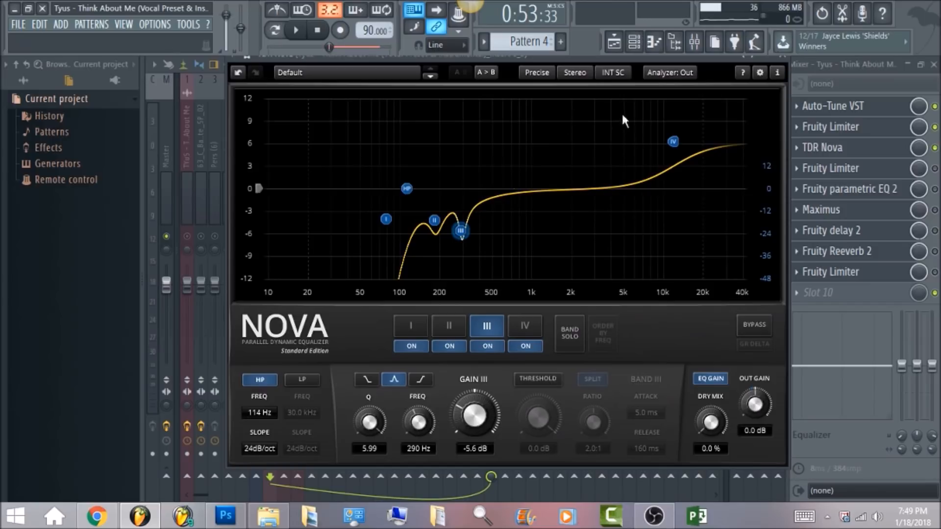
- Keep TDR Nova's analyzer on Out and play the vocal again to examine the low-frequency cuts
left_click(681, 76)
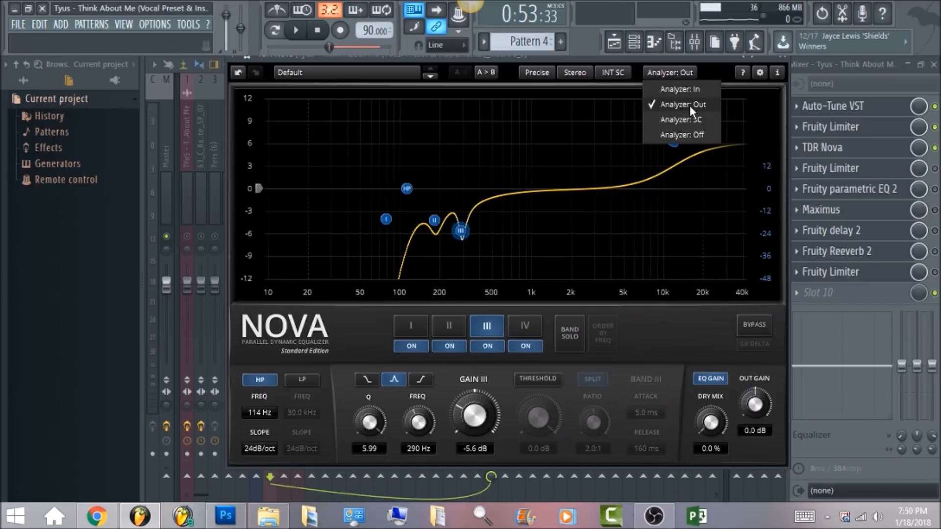
left_click(689, 105)
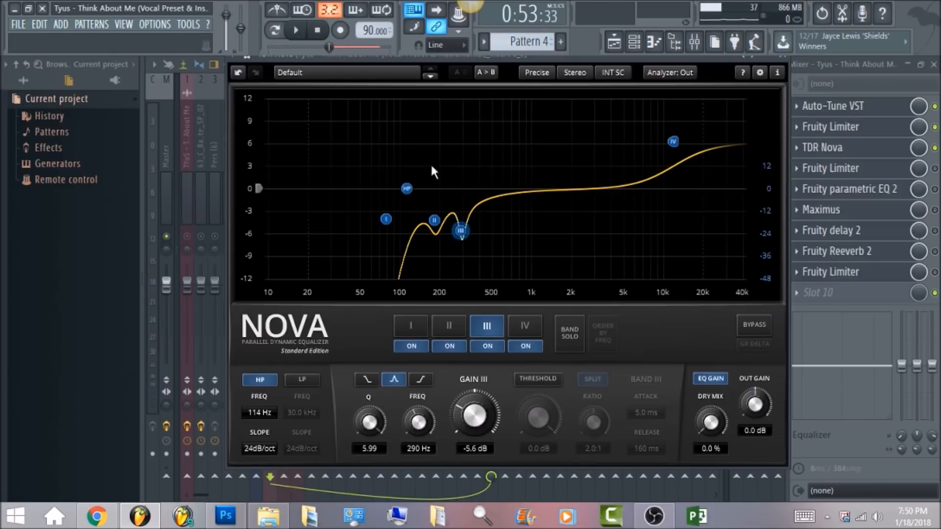
left_click(303, 32)
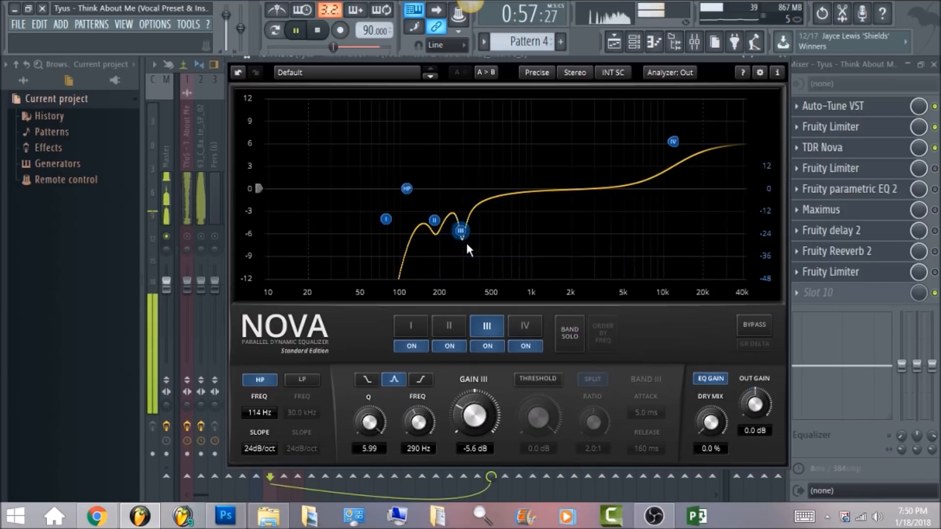
left_click(322, 32)
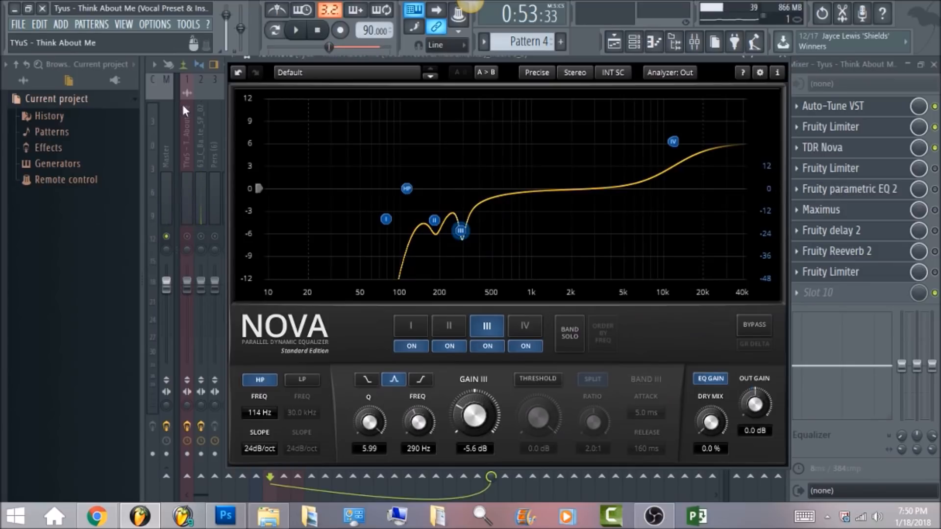
left_click_drag(698, 60, 692, 59)
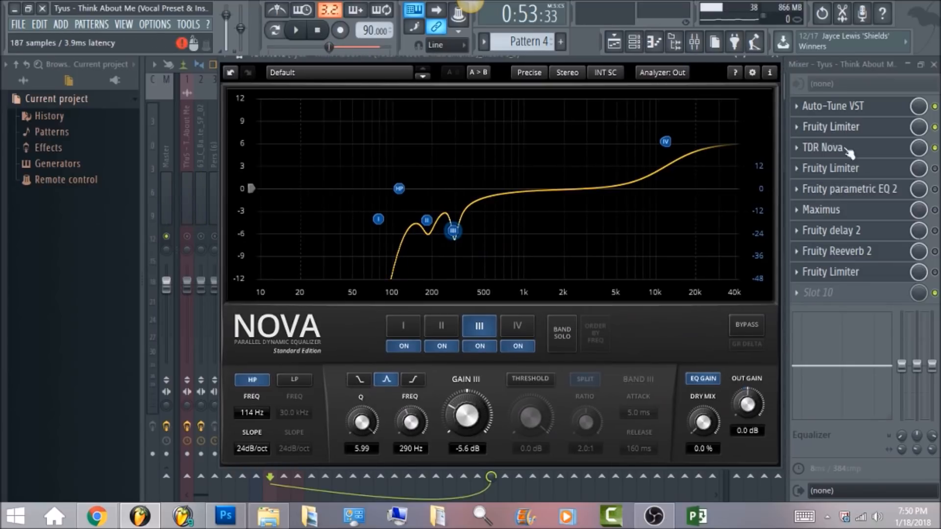
- Enable the second Fruity Limiter, in slot 4 of insert 7, and play the vocal through its limiter
left_click(935, 169)
left_click(866, 172)
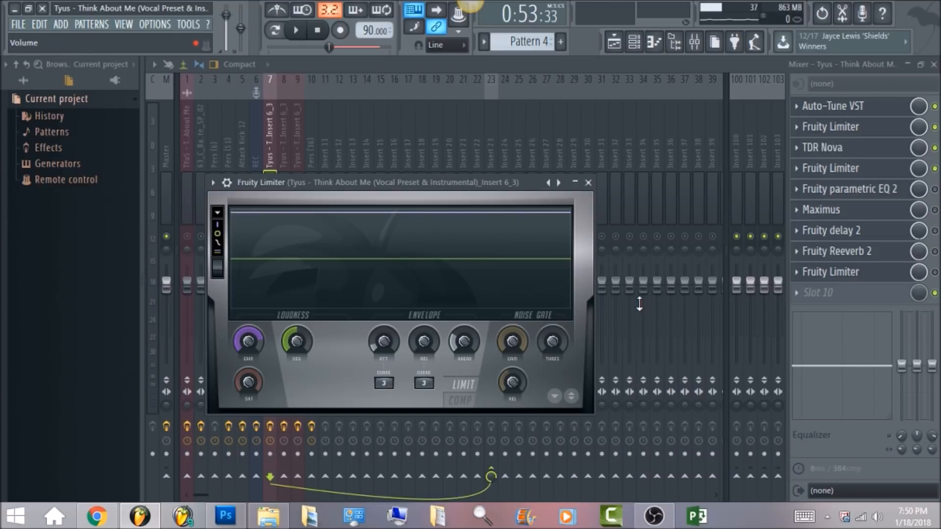
left_click(295, 29)
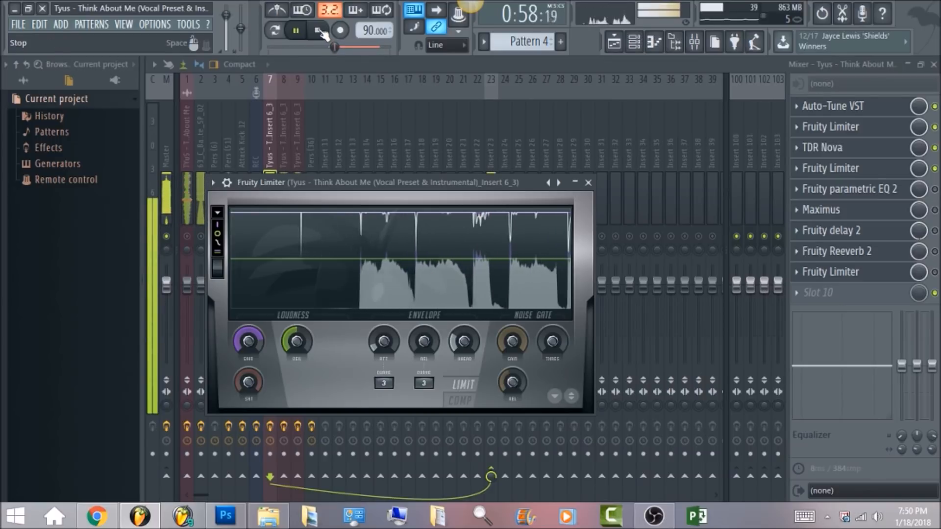
left_click(319, 30)
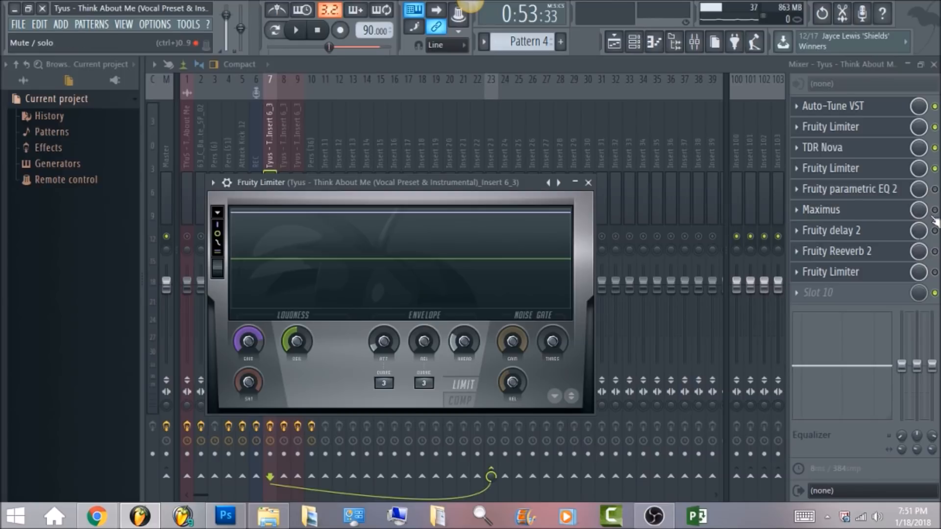
- Enable Maximus on insert 7 and browse its preset list without choosing one
left_click(934, 210)
left_click(880, 211)
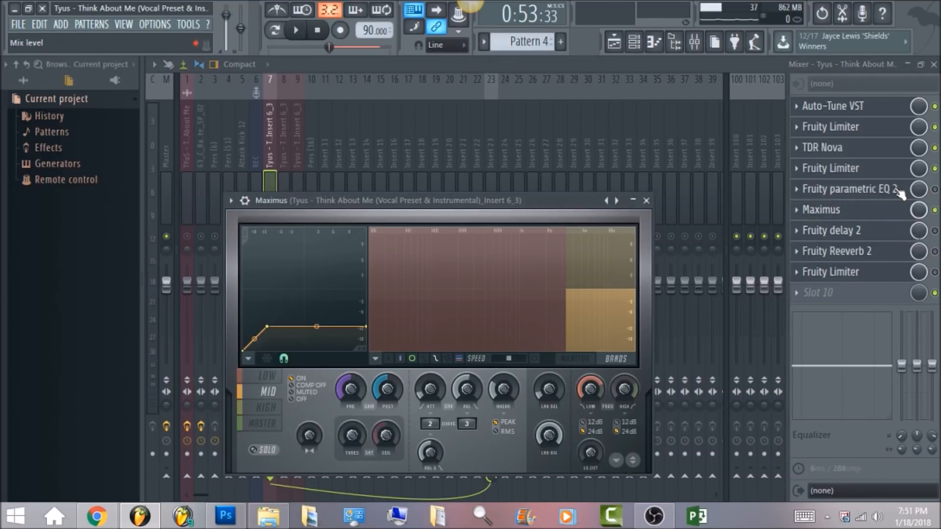
left_click(231, 201)
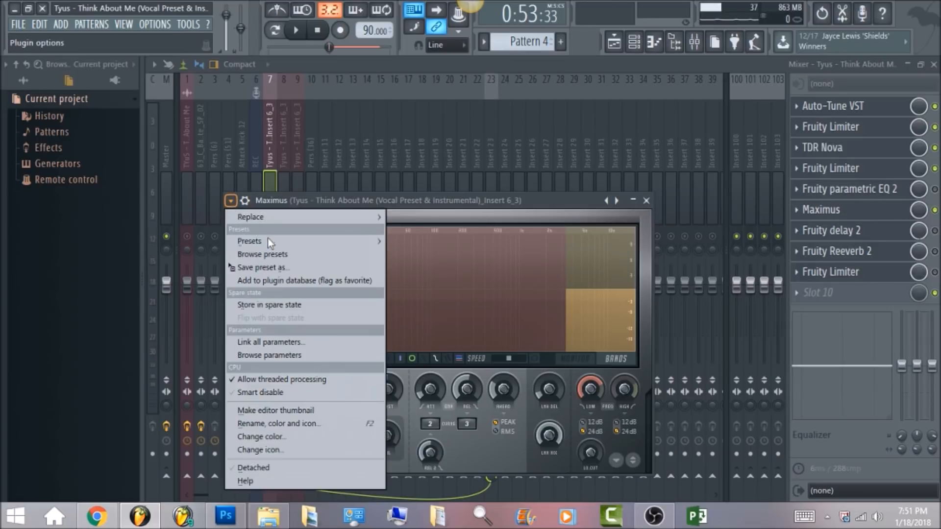
mouse_move(268, 240)
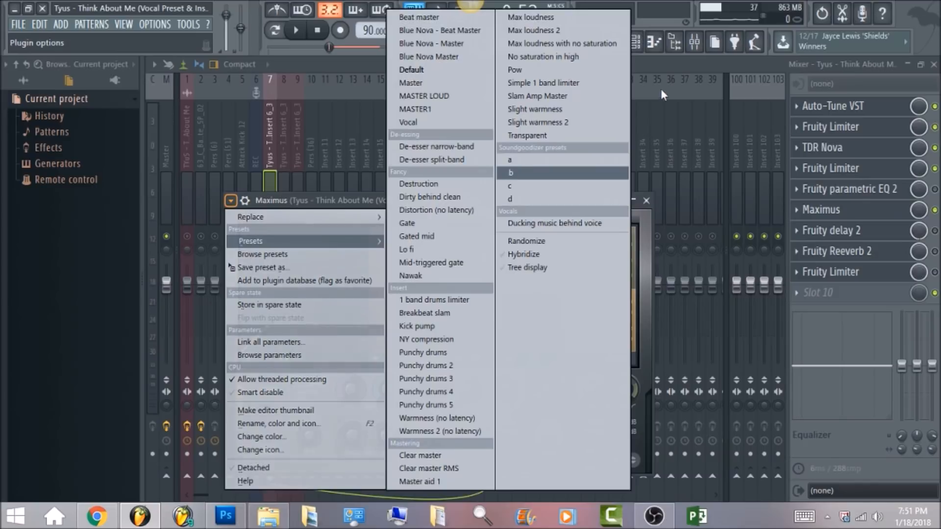
left_click(672, 63)
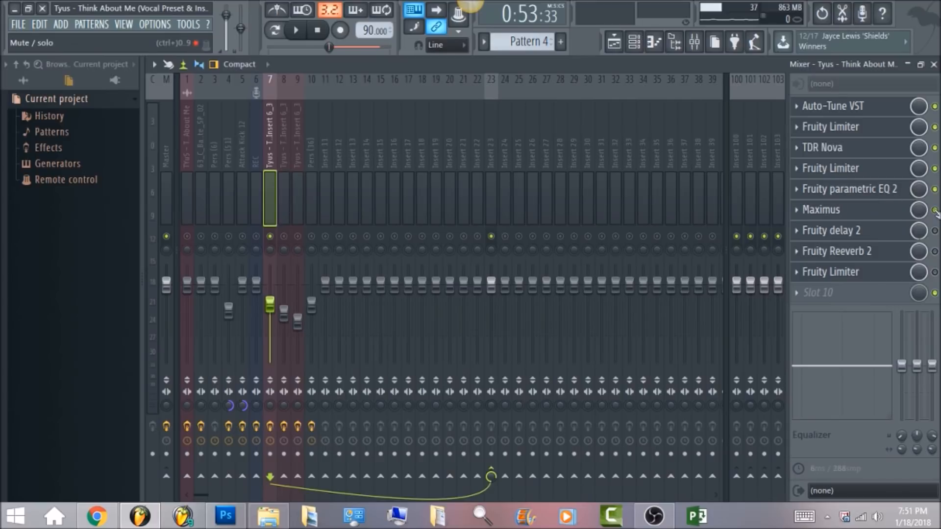
- Enable Fruity parametric EQ 2 on insert 7 with Maximus bypassed, and play the vocal through it
left_click(877, 190)
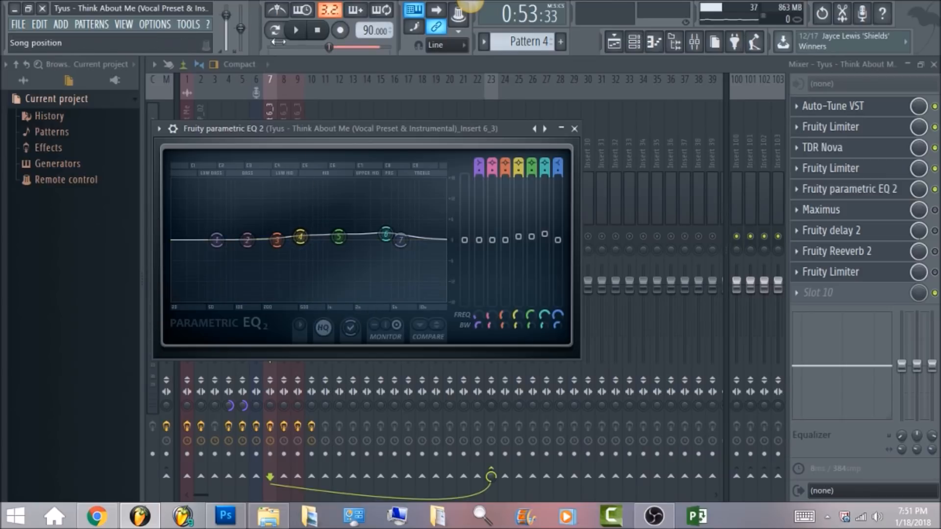
left_click(297, 31)
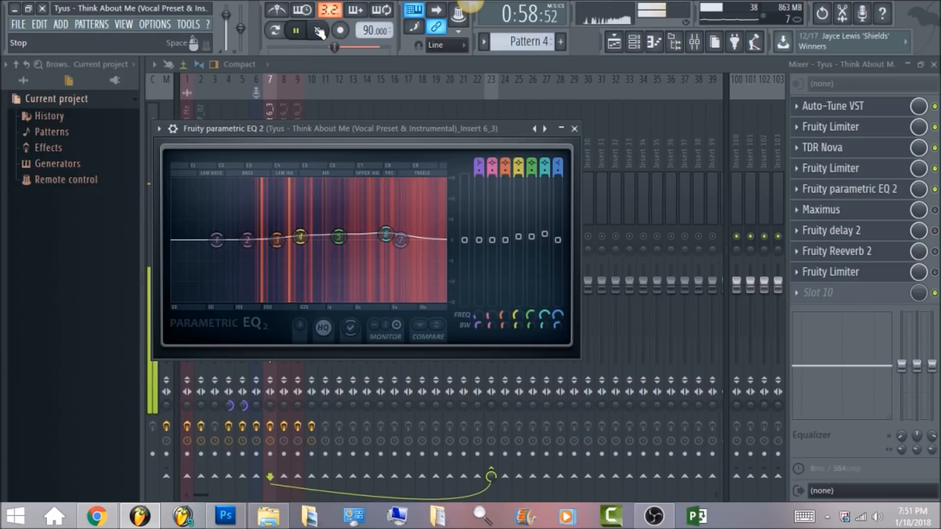
left_click(317, 30)
- Enable Maximus on insert 7, open its mid-band compression curve, and play the vocal through it
left_click(934, 211)
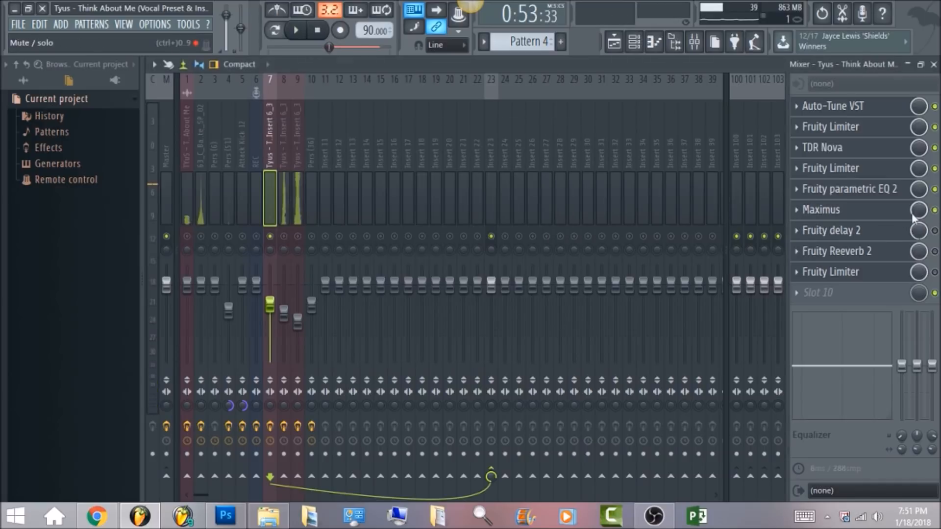
left_click(869, 215)
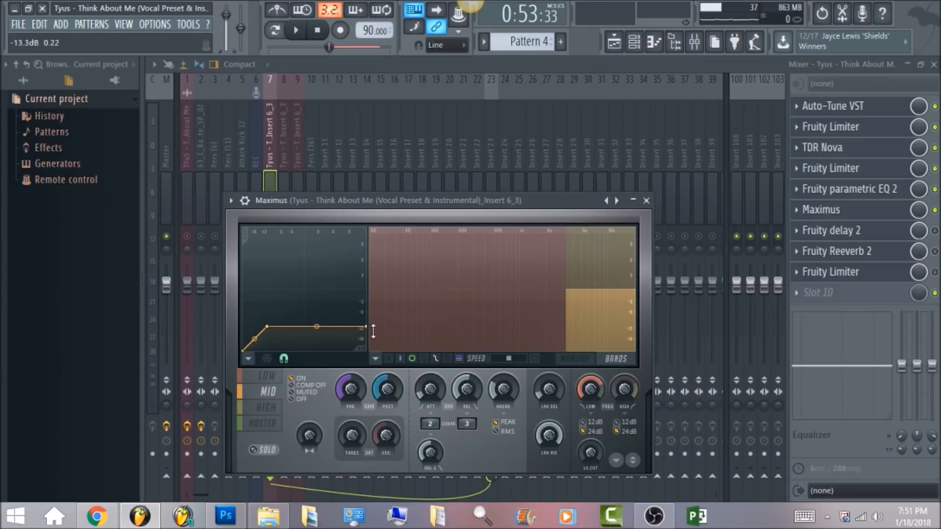
left_click(295, 30)
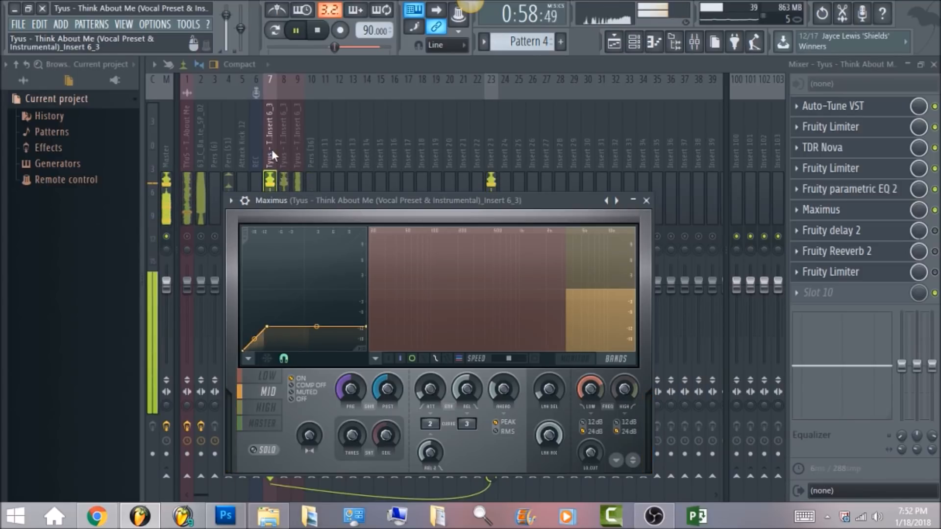
left_click(317, 31)
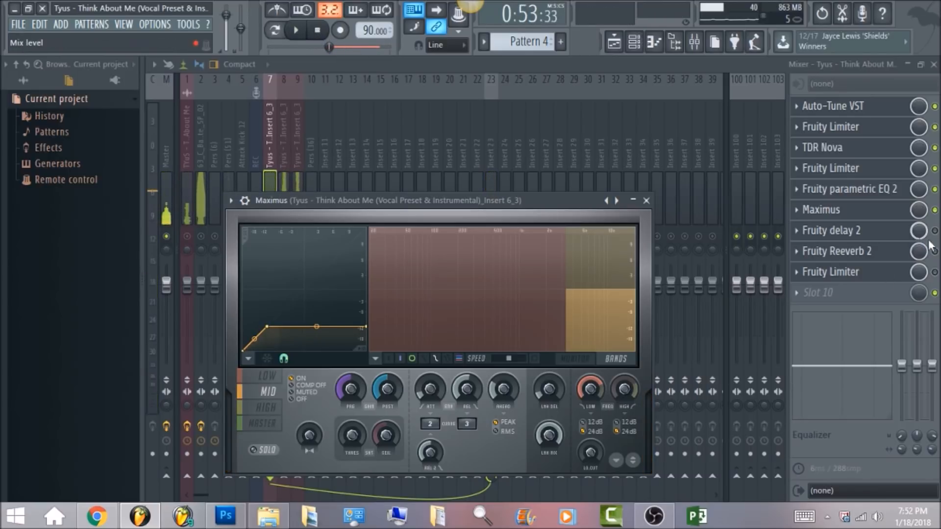
- Enable Fruity delay 2 on insert 7 and play the vocal through its delay
left_click(927, 246)
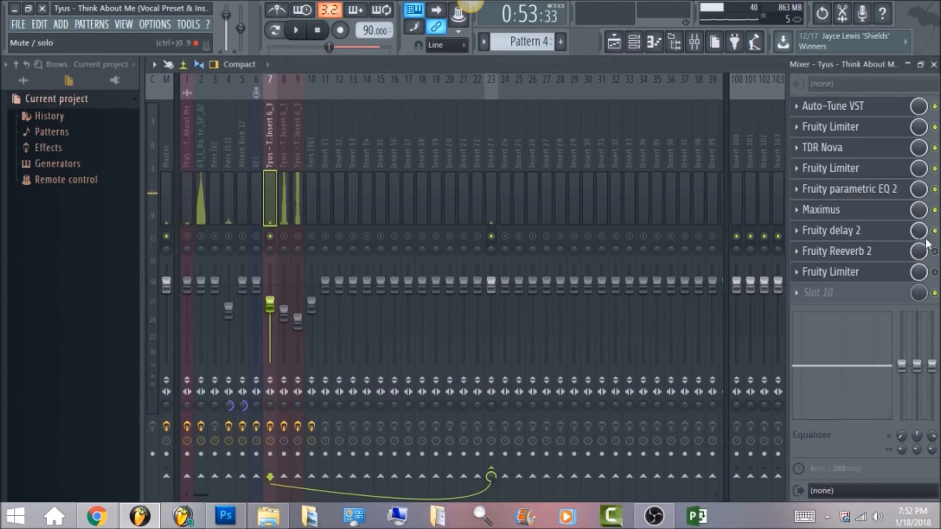
left_click(893, 238)
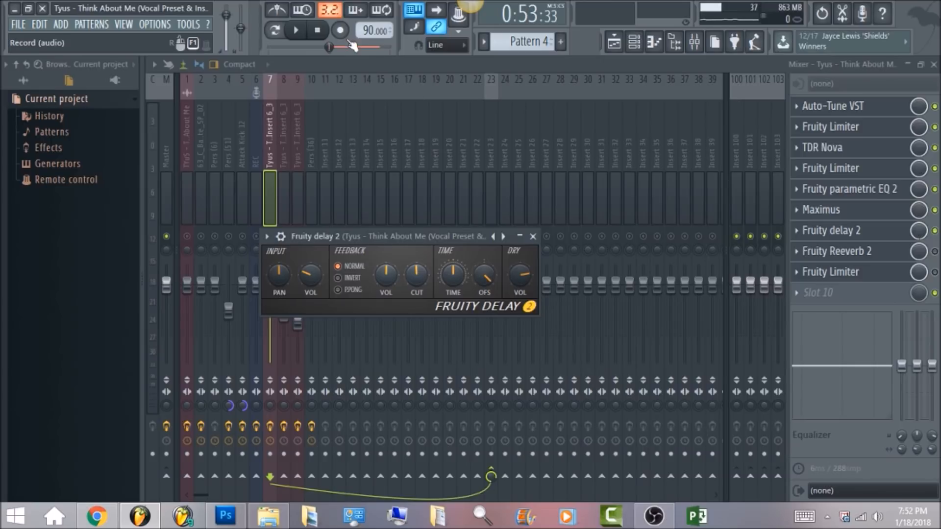
left_click(299, 31)
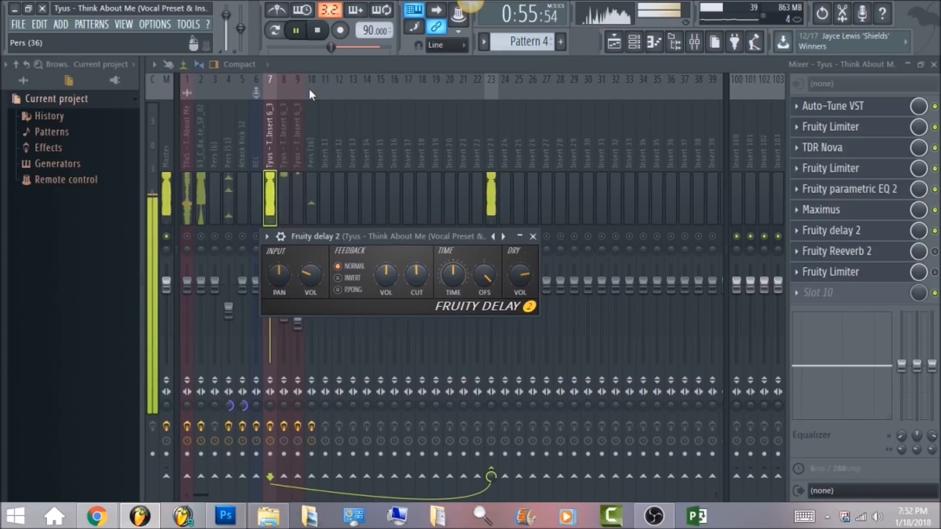
left_click(321, 33)
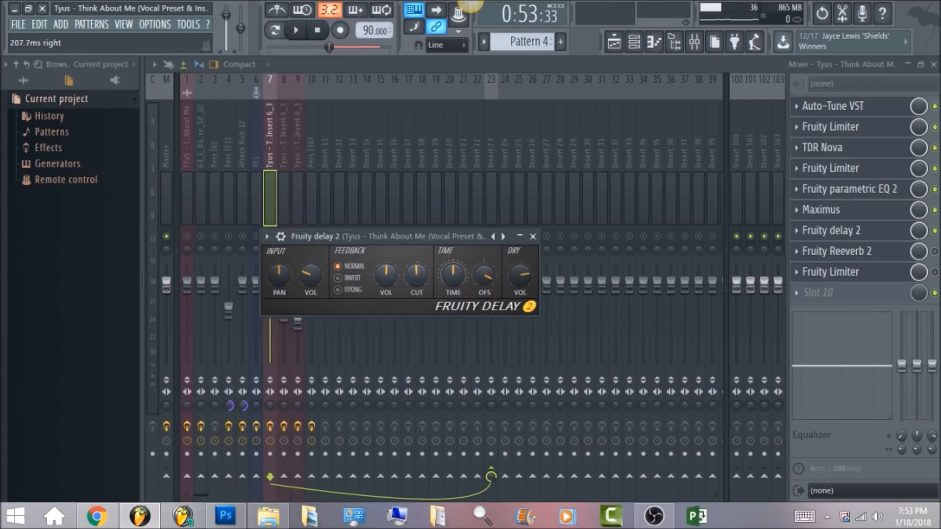
- Reset Fruity delay 2's stereo time offset and play the vocal without the offset
right_click(486, 272)
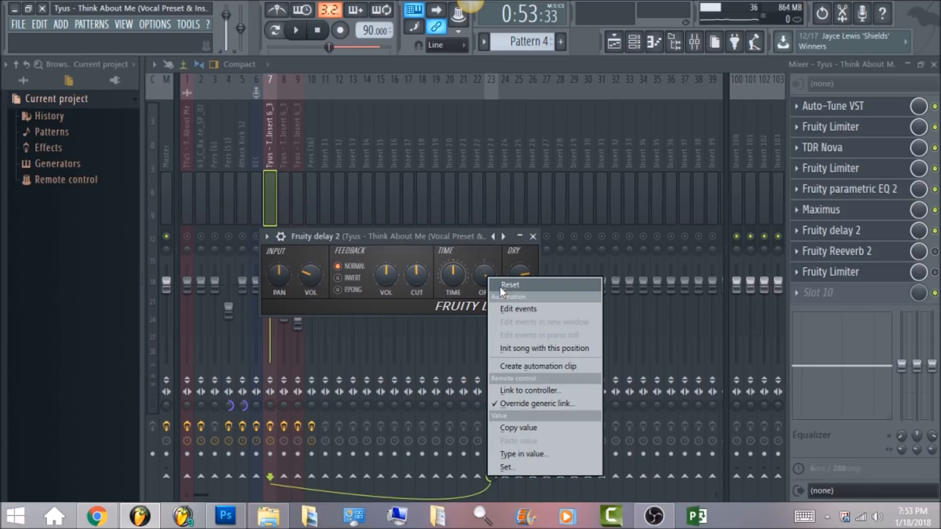
left_click(504, 284)
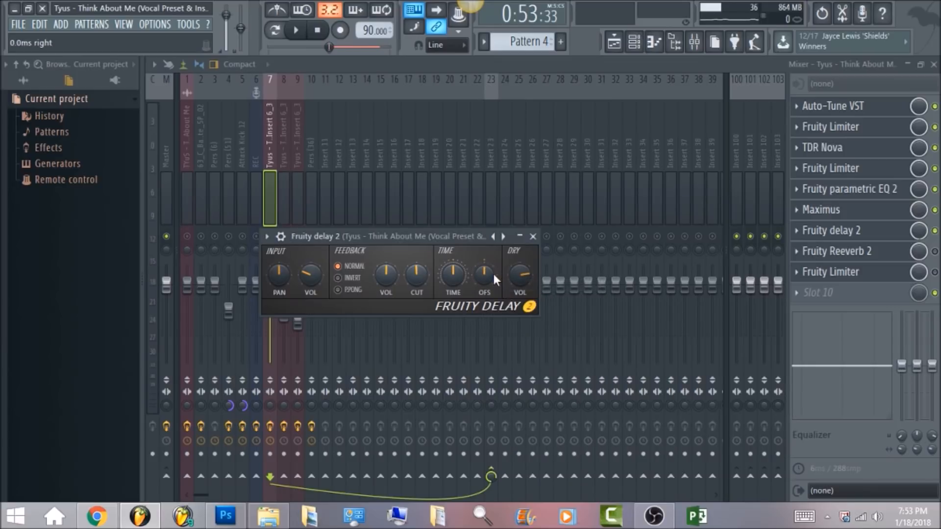
left_click(300, 32)
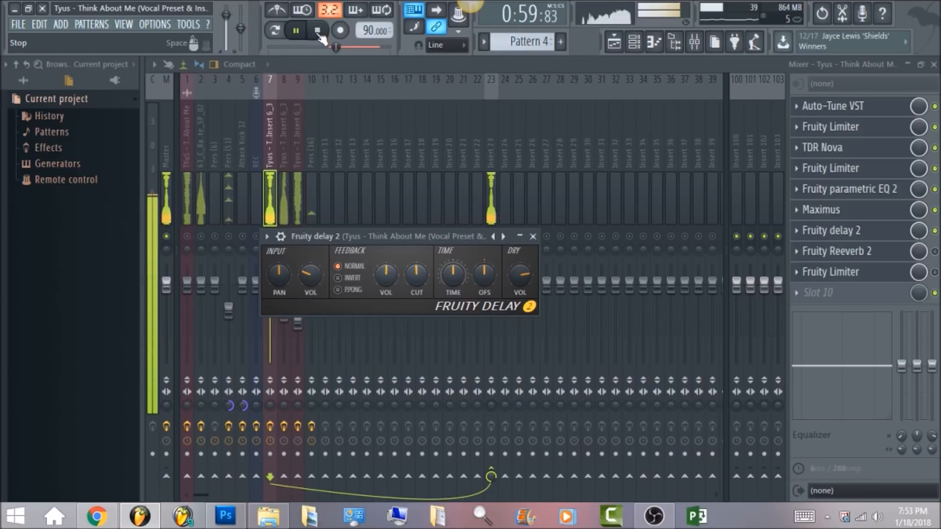
left_click(317, 31)
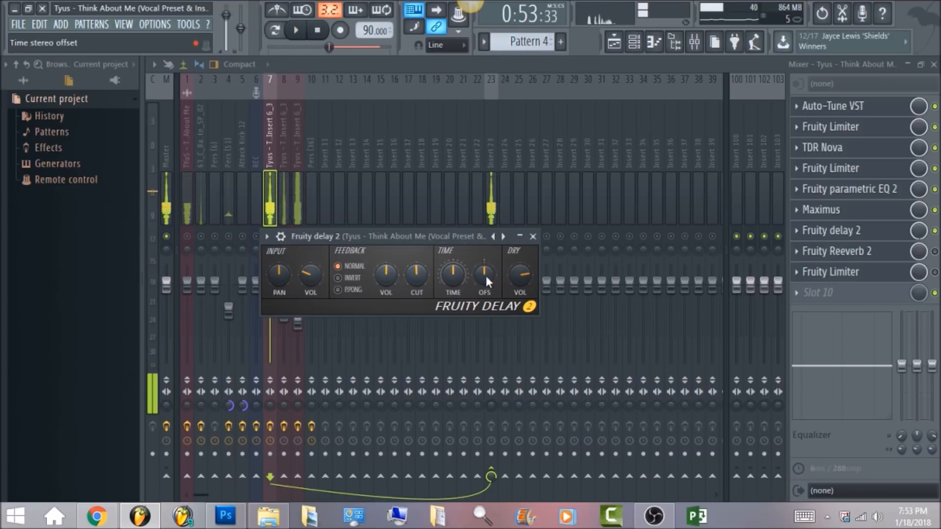
- Turn Fruity delay 2's stereo time offset back to the far right and play the vocal for comparison
left_click_drag(484, 274, 484, 284)
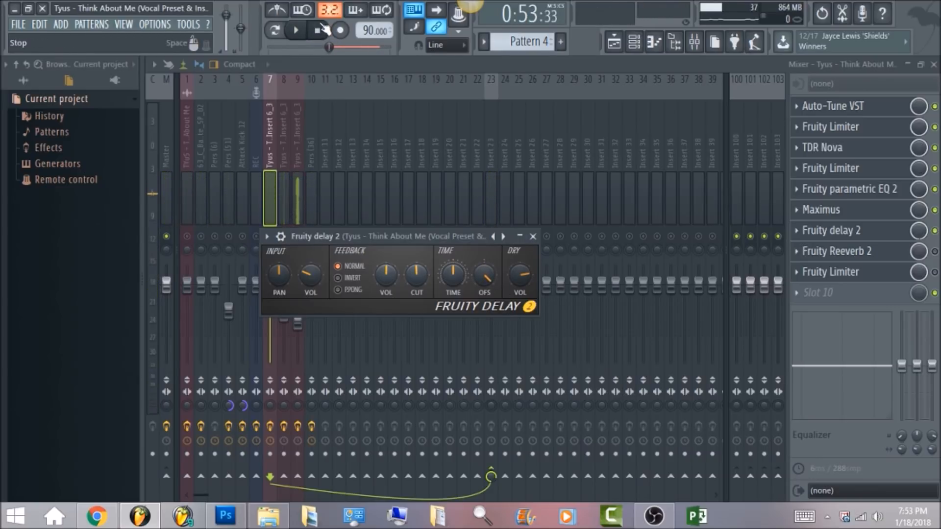
left_click(295, 30)
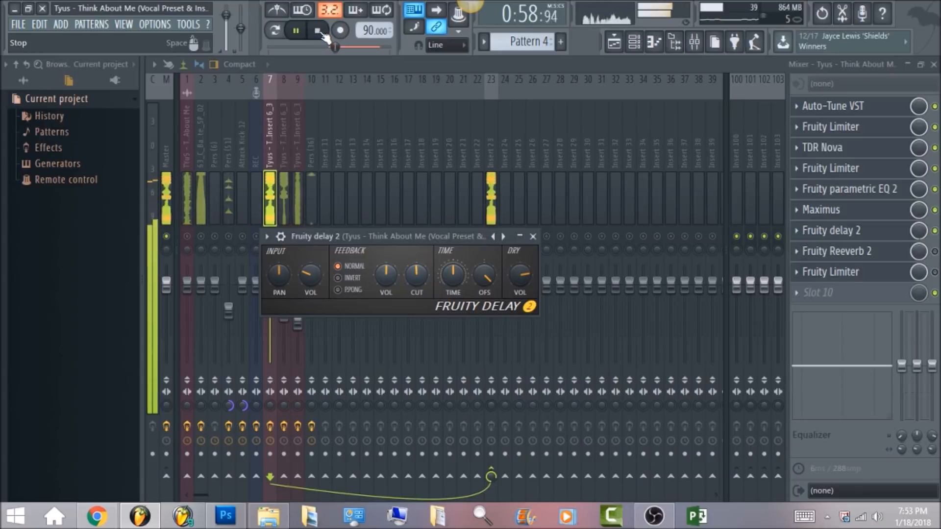
left_click(319, 31)
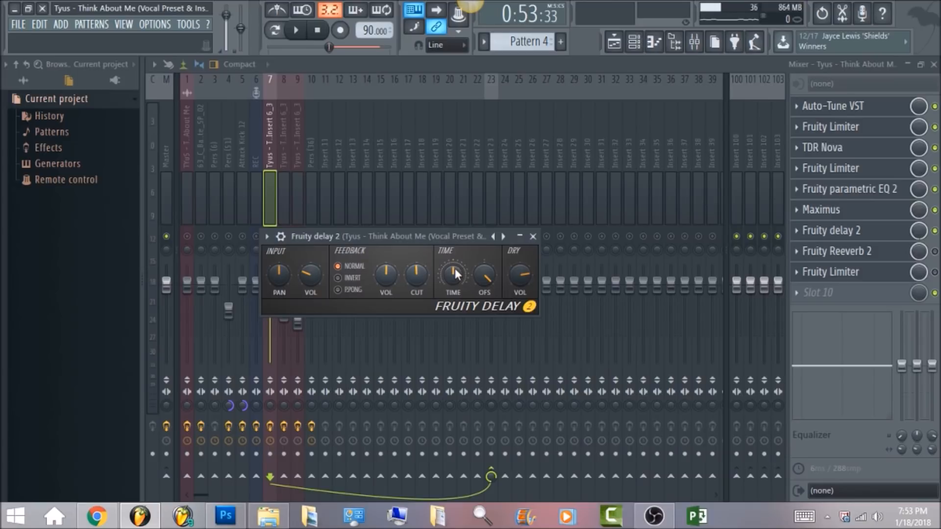
- Enable Fruity Reeverb 2 on insert 7, demonstrate its low cut and high cut, and play the vocal through the reverb
left_click(935, 251)
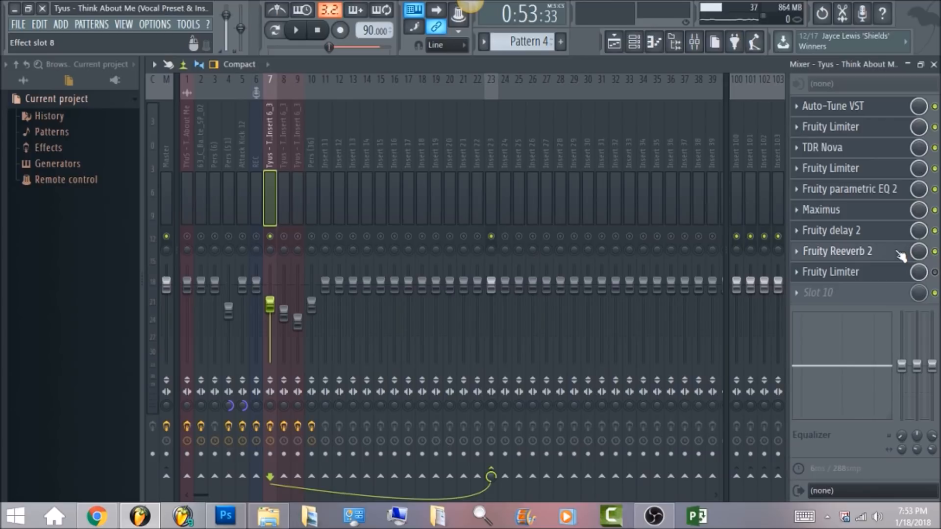
left_click(900, 253)
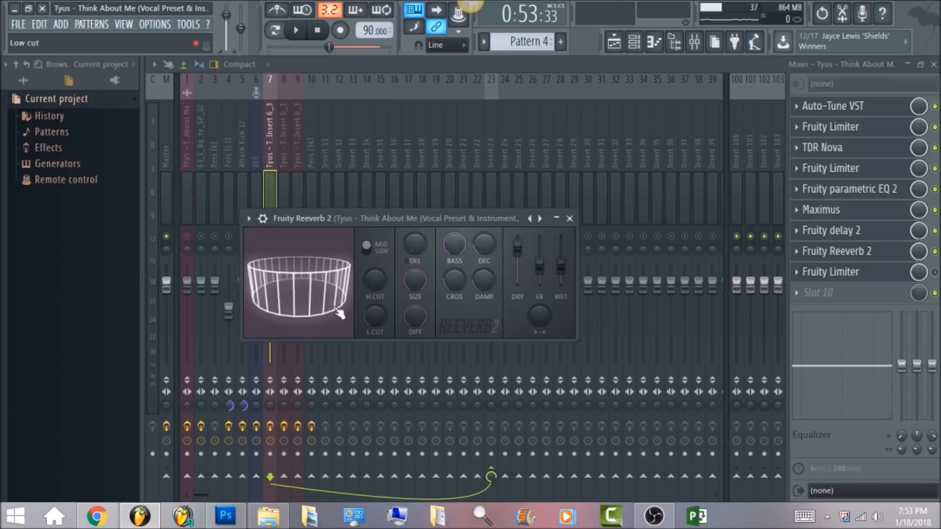
left_click_drag(387, 314, 387, 305)
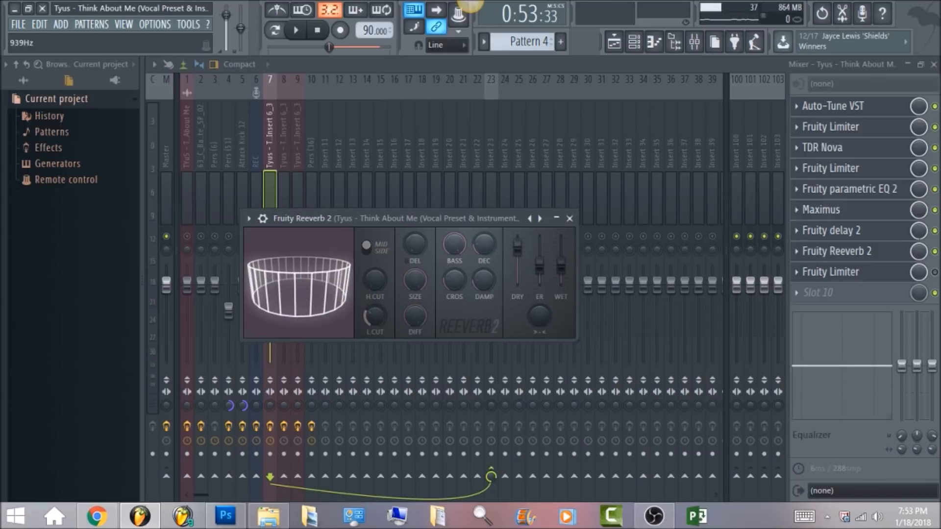
left_click_drag(381, 268, 379, 268)
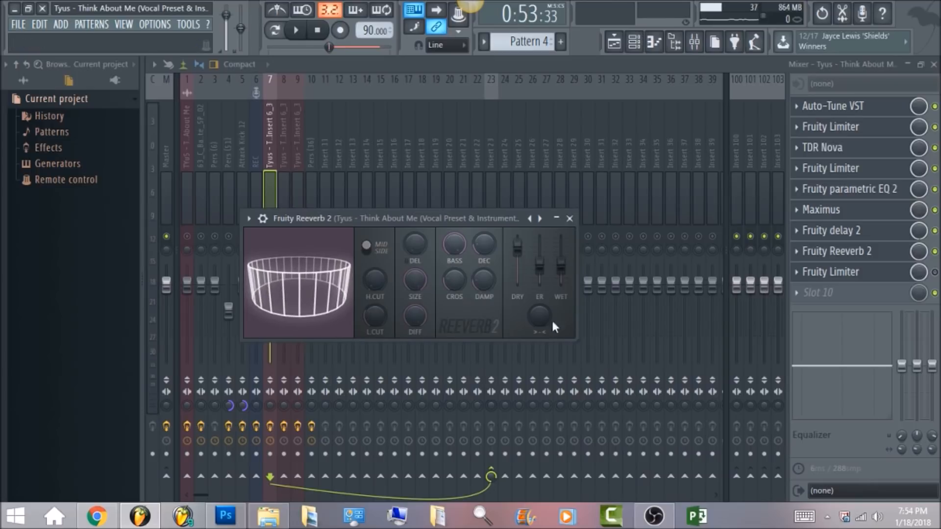
left_click(295, 30)
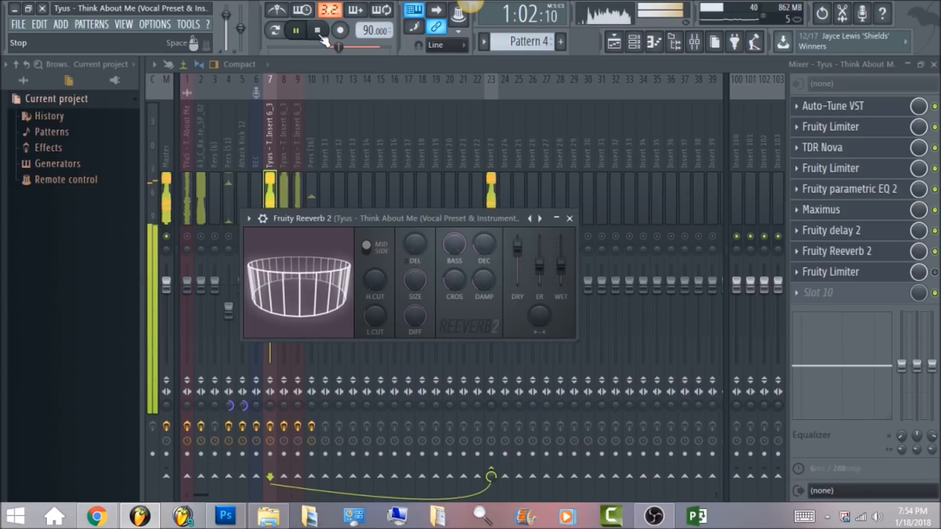
left_click(322, 37)
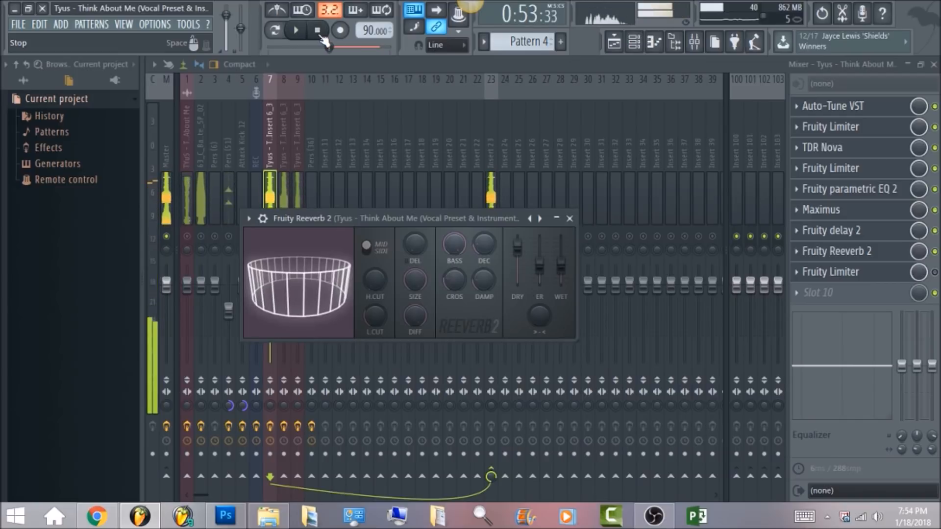
- Enable the final Fruity Limiter, in slot 9 of insert 7, and play the vocal through the complete chain
left_click(934, 273)
left_click(883, 277)
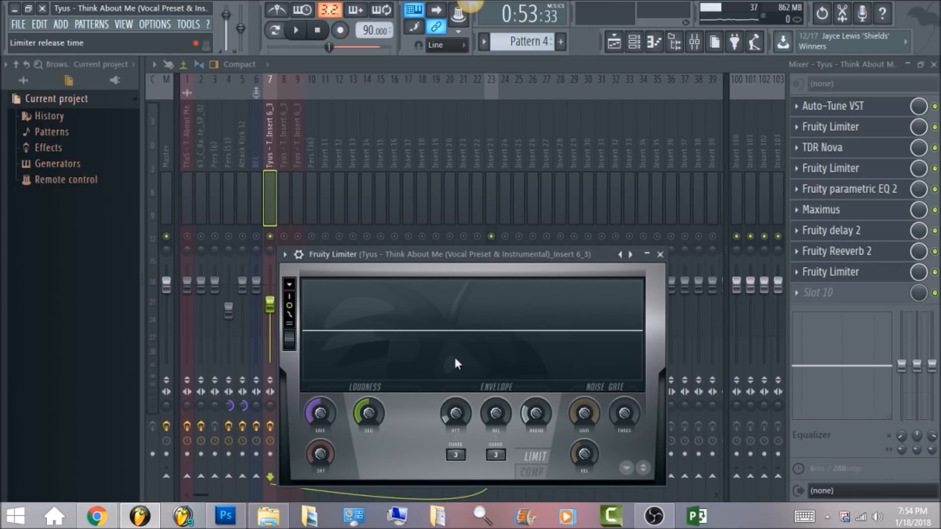
left_click(296, 32)
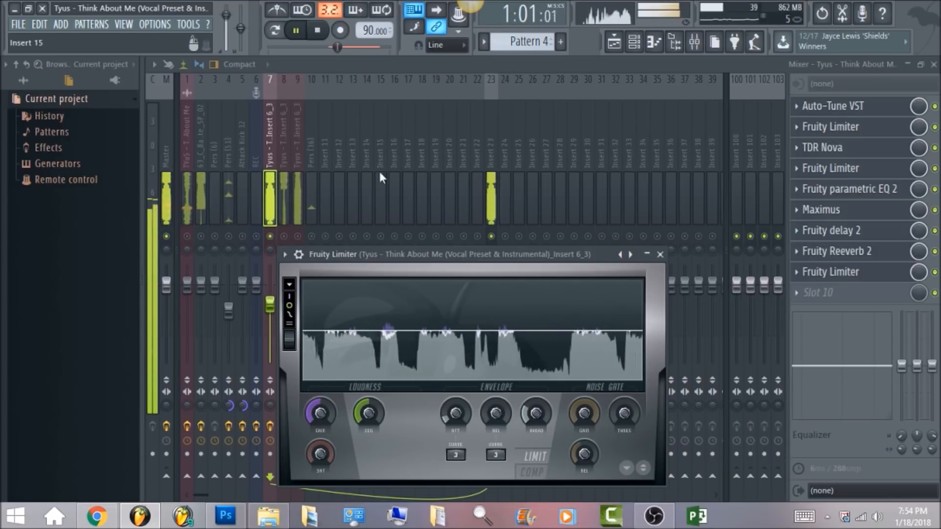
left_click(317, 30)
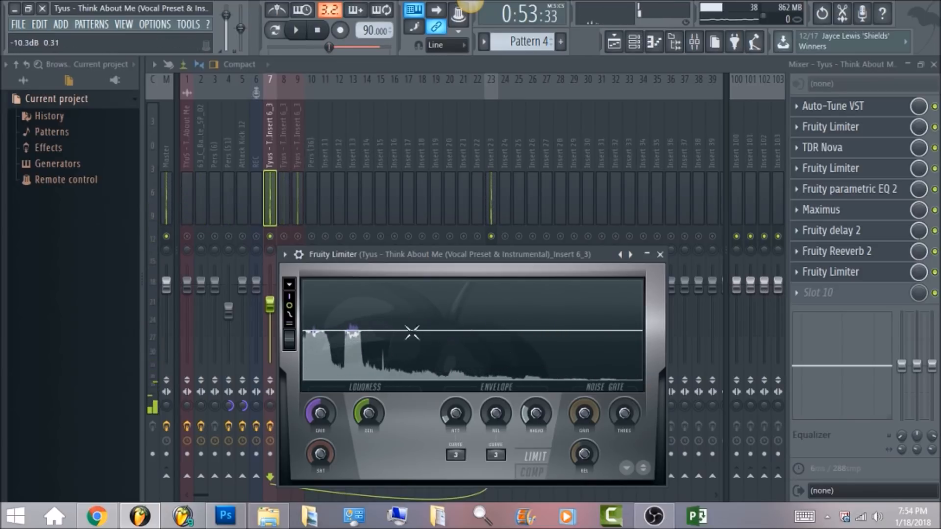
- Unmute insert 8 and mute insert 7, and compare the effect chains of the two vocal tracks
left_click(275, 125)
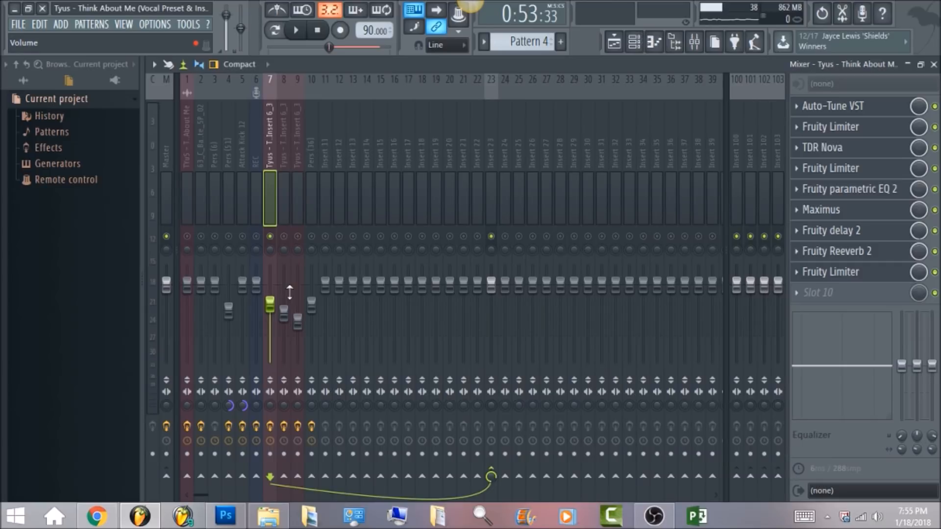
left_click(282, 162)
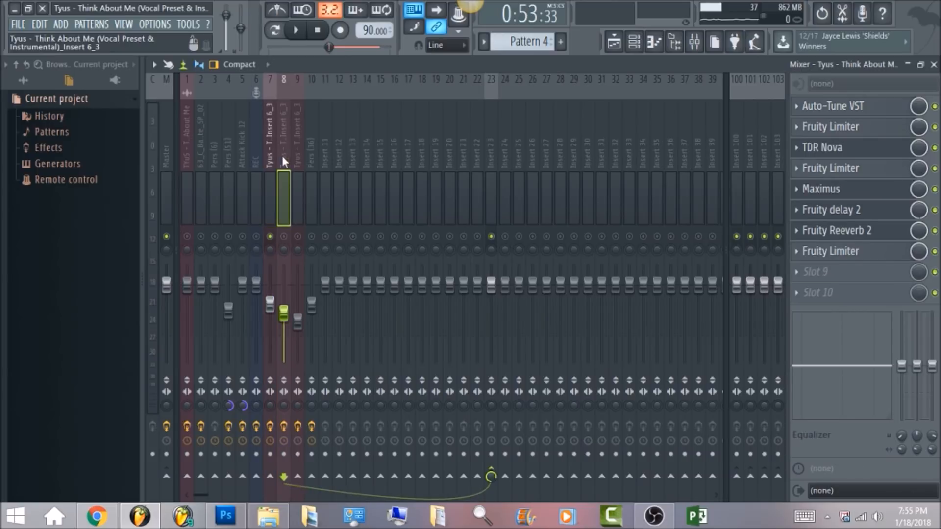
left_click(284, 236)
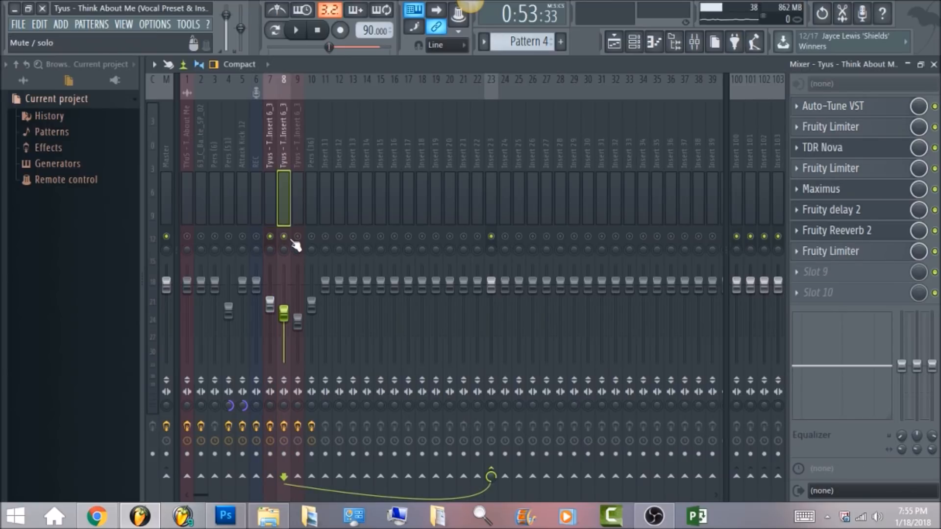
left_click(271, 237)
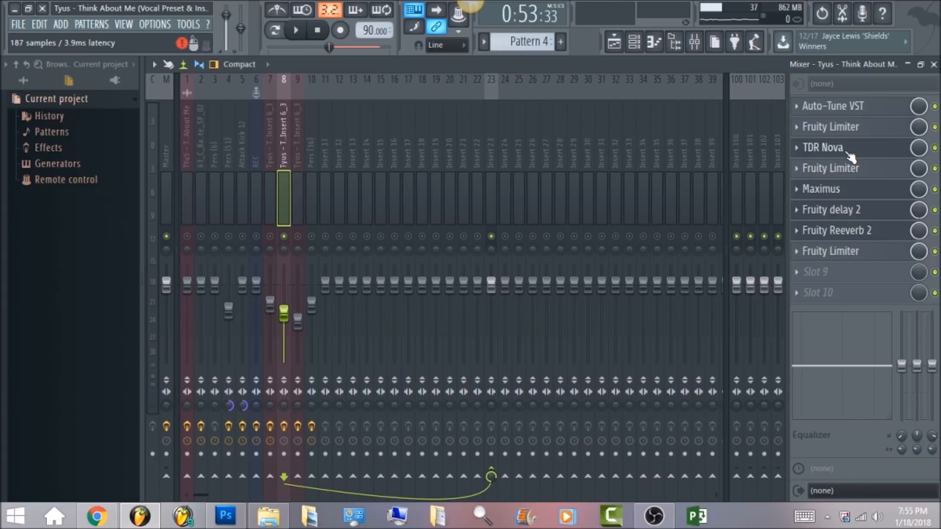
left_click(269, 155)
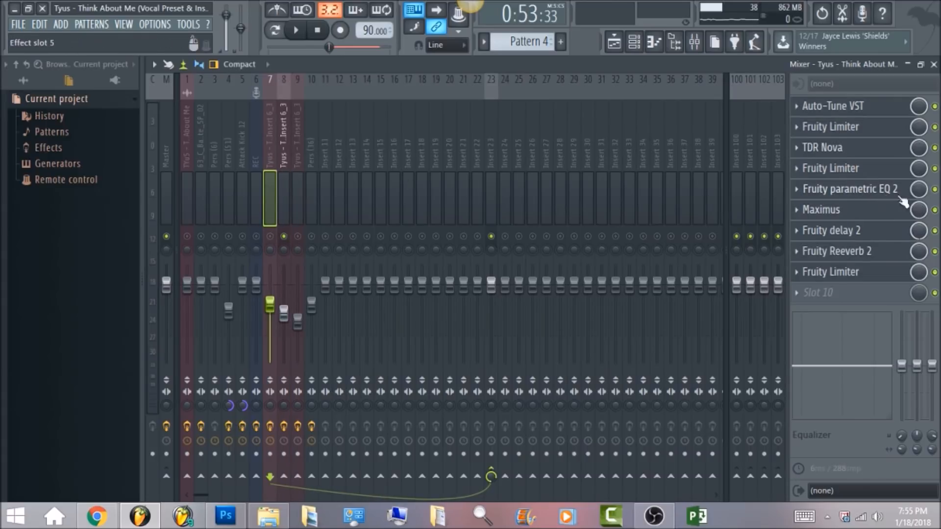
left_click(290, 144)
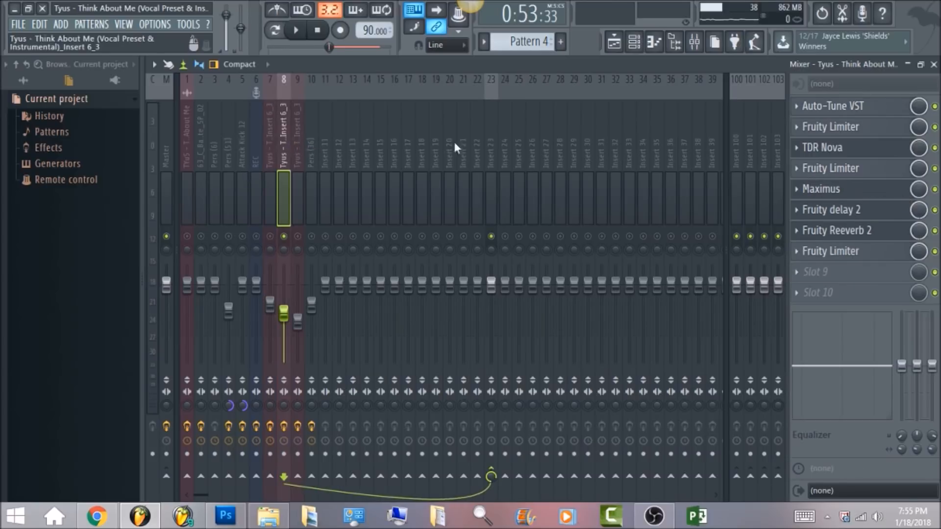
- Review TDR Nova's EQ curve on insert 8, and play that vocal track through its full effect chain
left_click(844, 153)
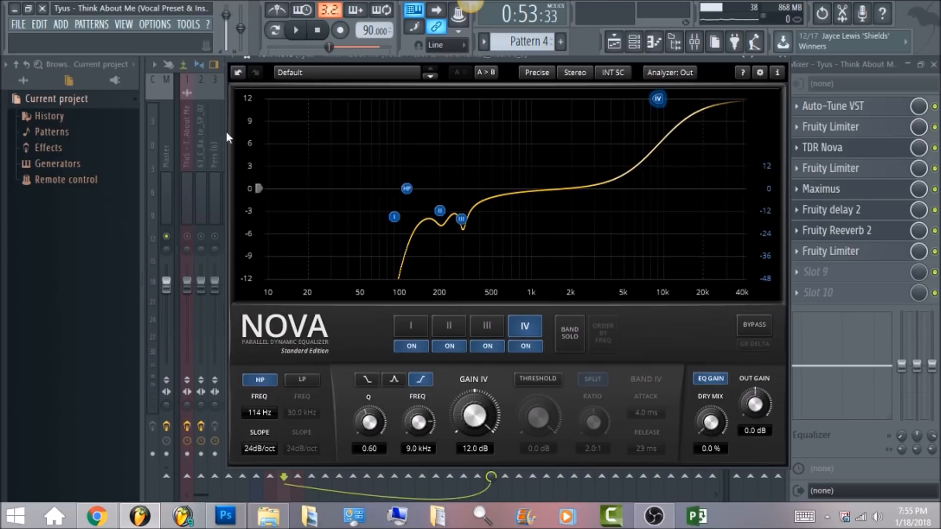
left_click(167, 137)
left_click(281, 143)
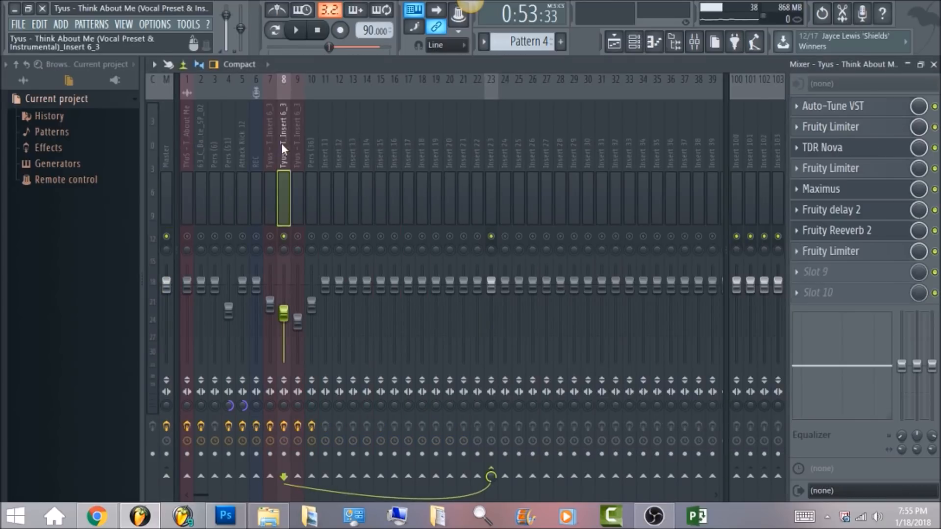
left_click(299, 31)
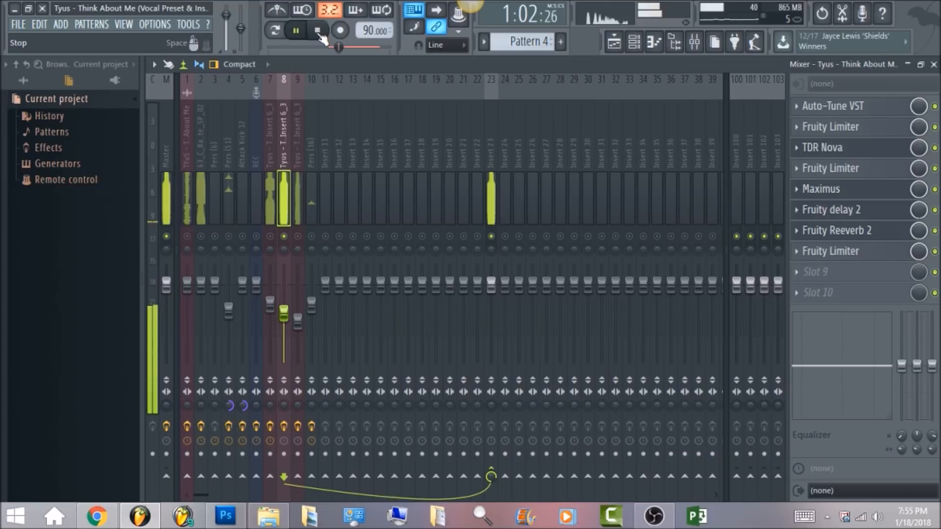
left_click(320, 34)
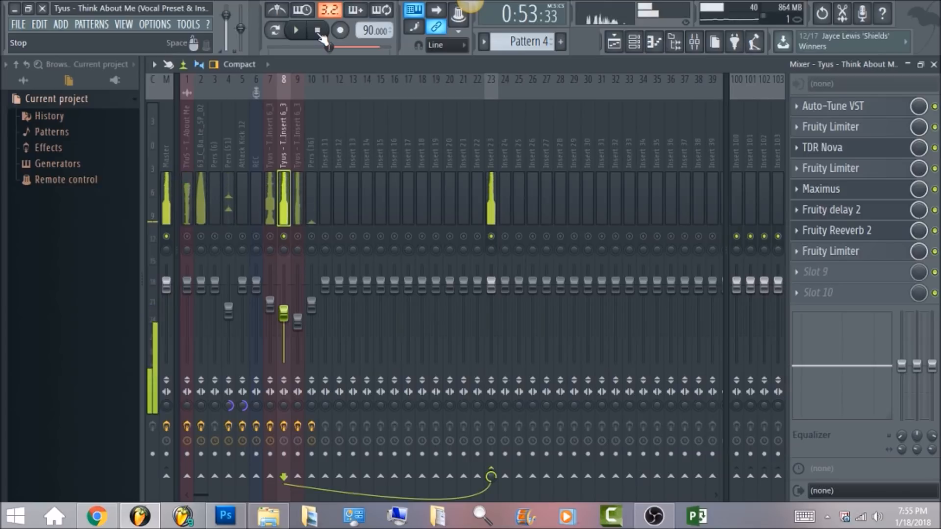
- Unmute insert 9 and compare its effect chain with the one on insert 8
left_click(295, 147)
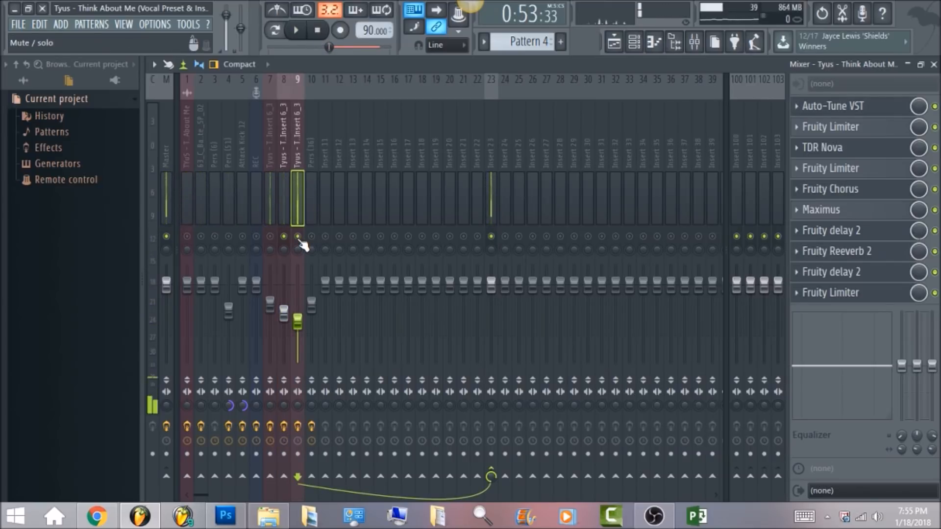
left_click(286, 149)
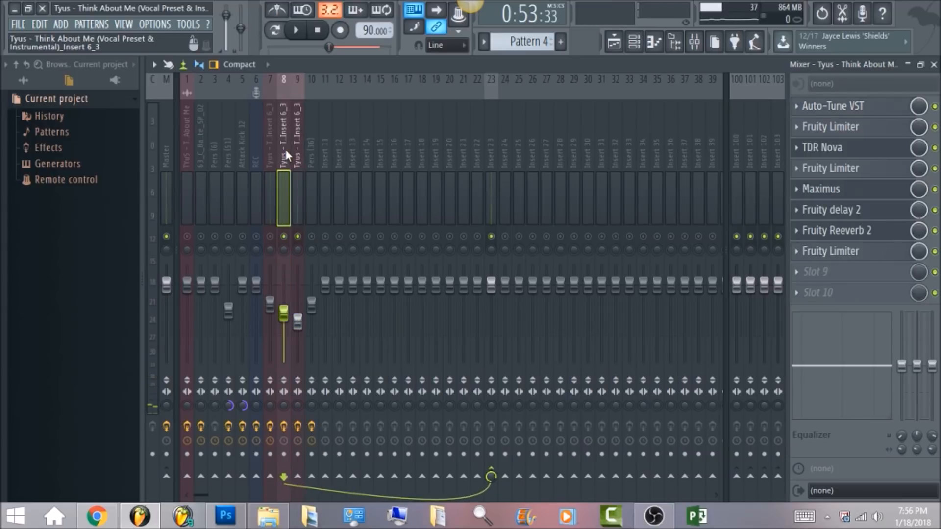
left_click(294, 150)
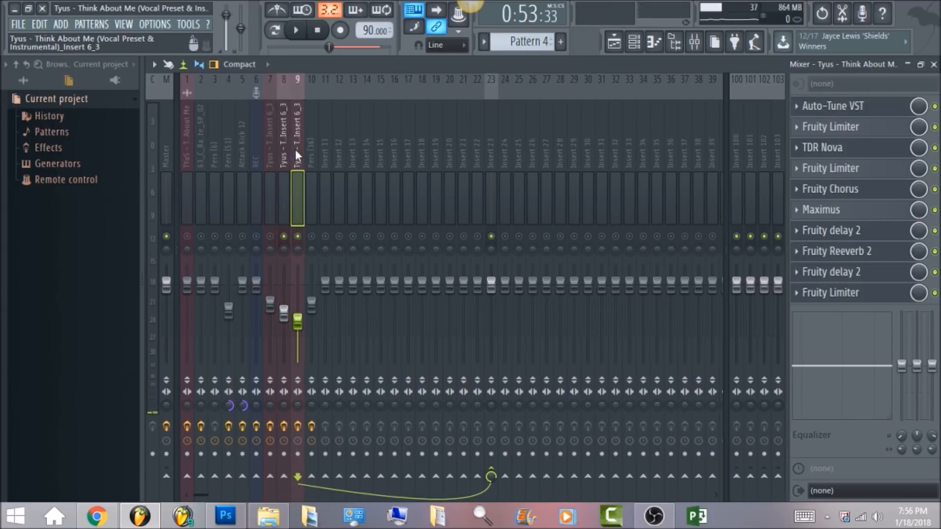
- Review the settings of both Fruity delay 2 plugins and Fruity Chorus on insert 9
left_click(870, 240)
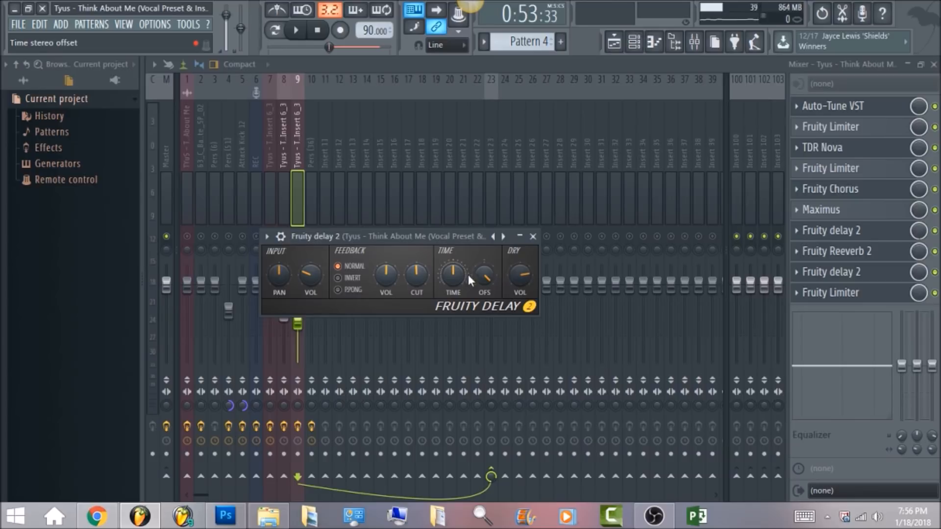
left_click(899, 274)
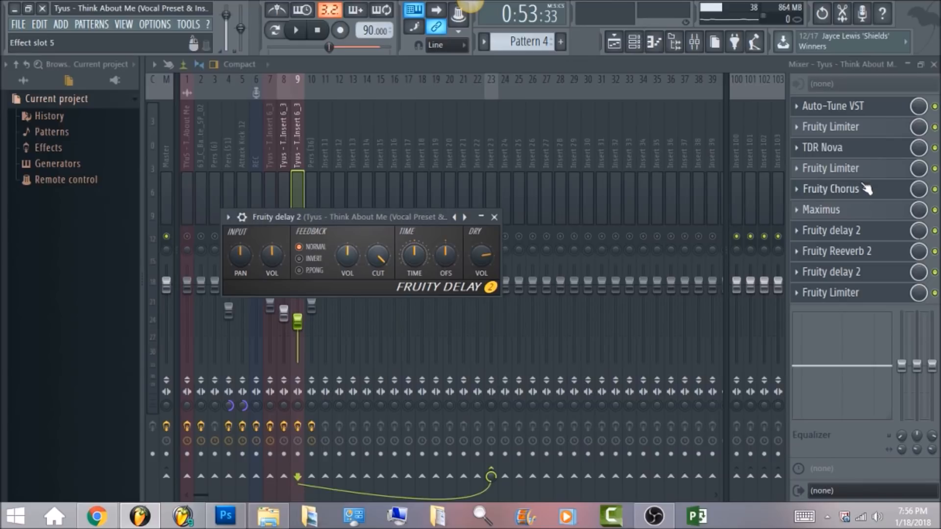
left_click(874, 198)
left_click(875, 197)
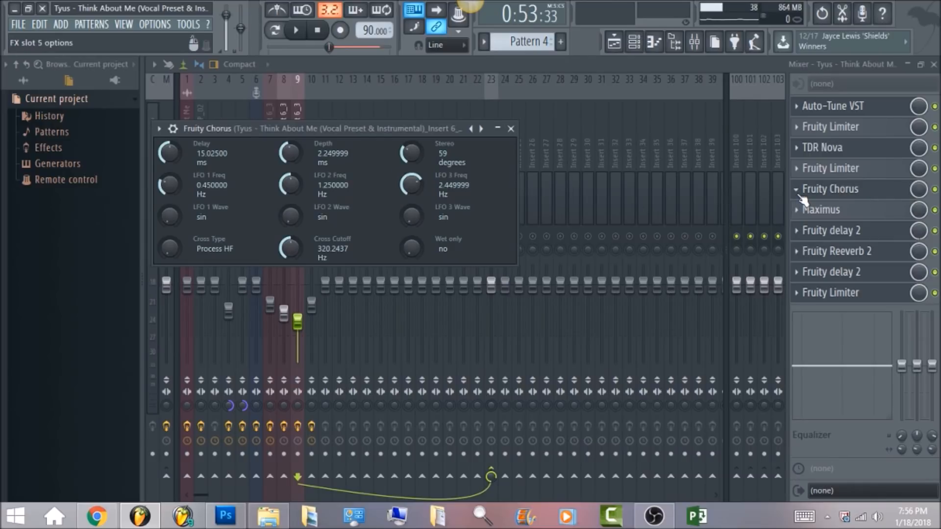
left_click(916, 194)
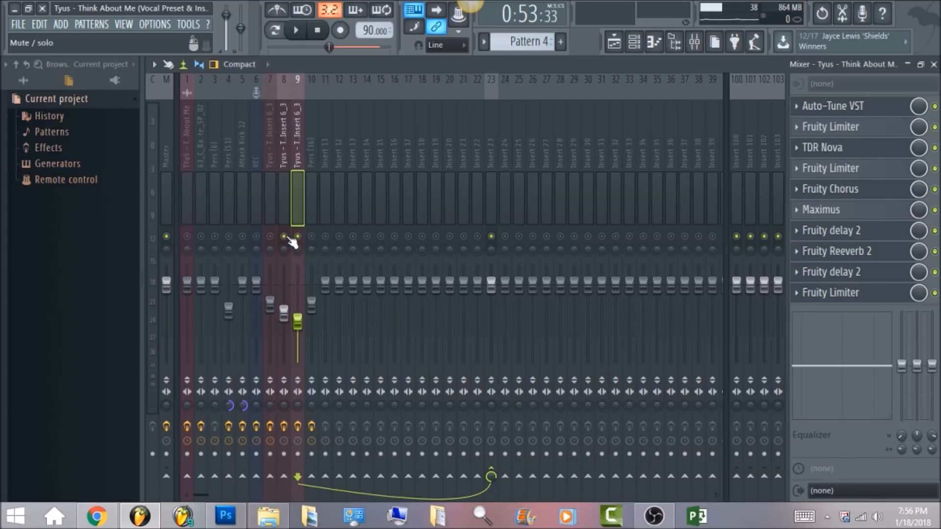
- Mute insert 8 and play the insert 9 vocal alone, checking its clips in the playlist during playback
key("space")
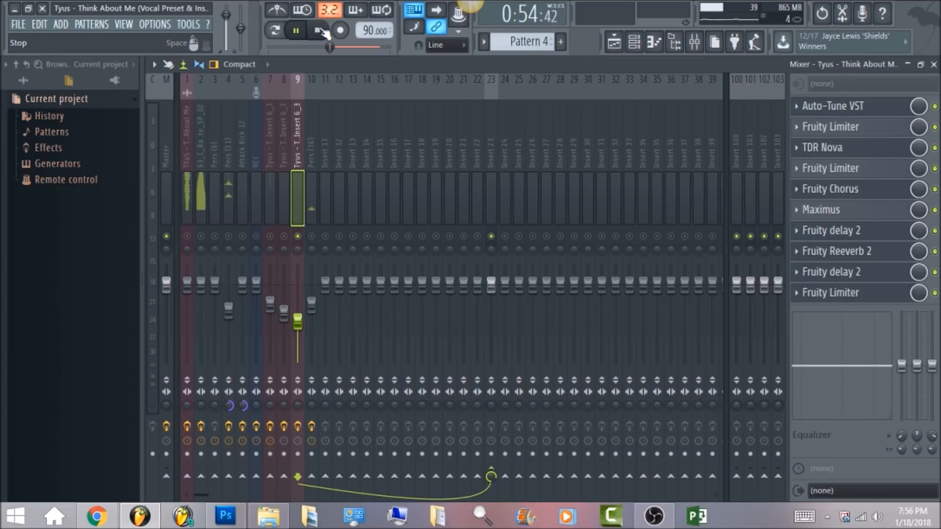
left_click(612, 53)
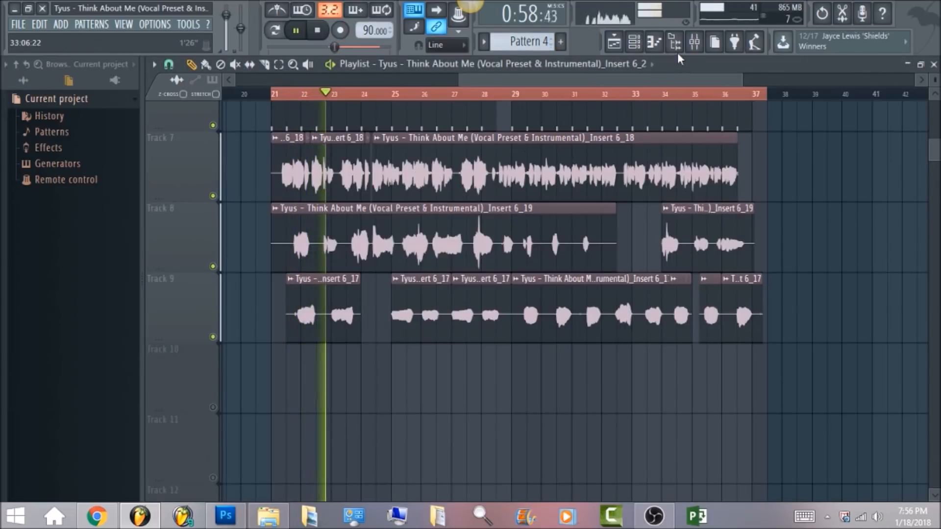
left_click(694, 44)
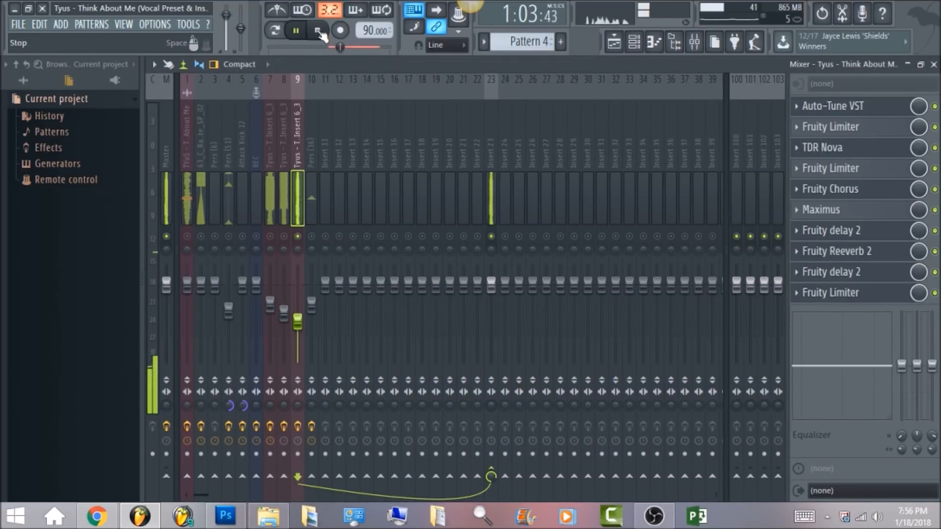
left_click(318, 31)
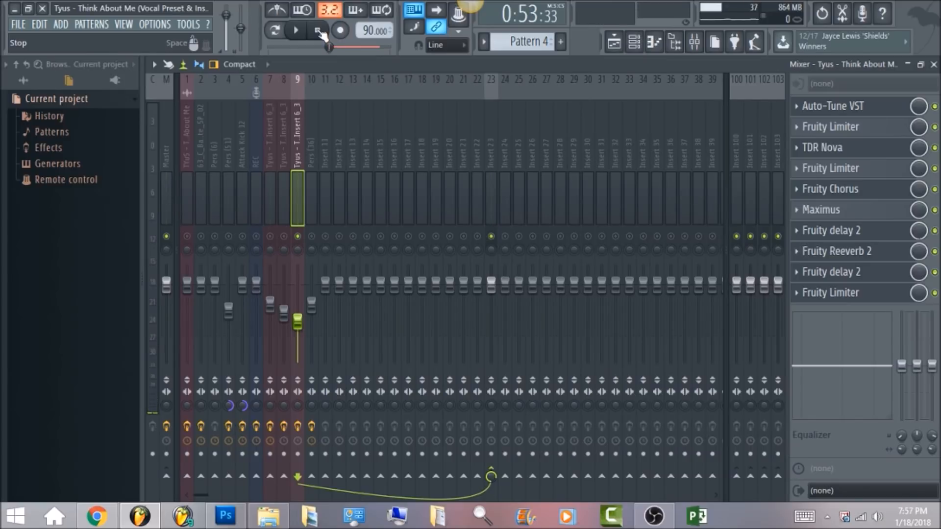
- Unmute inserts 8 and 7 and play the three vocal tracks together
left_click(286, 235)
left_click(267, 224)
left_click(270, 237)
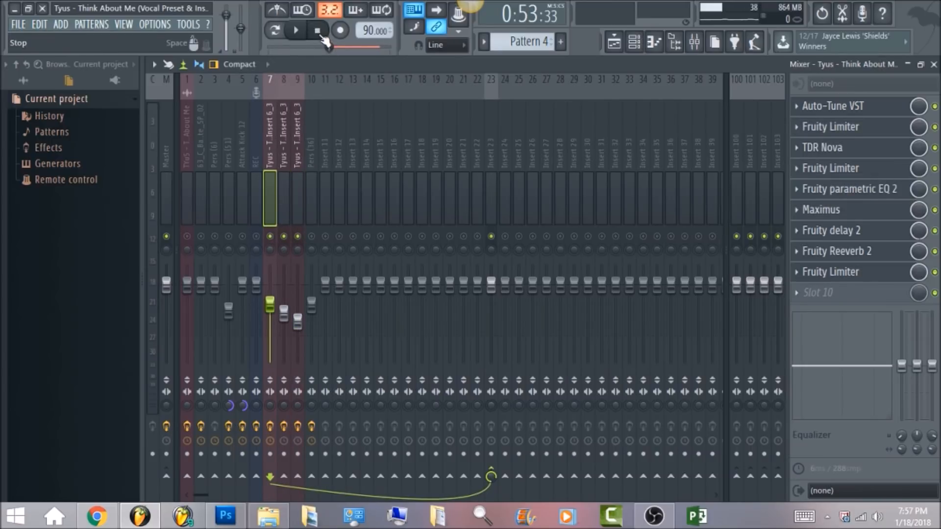
left_click(296, 31)
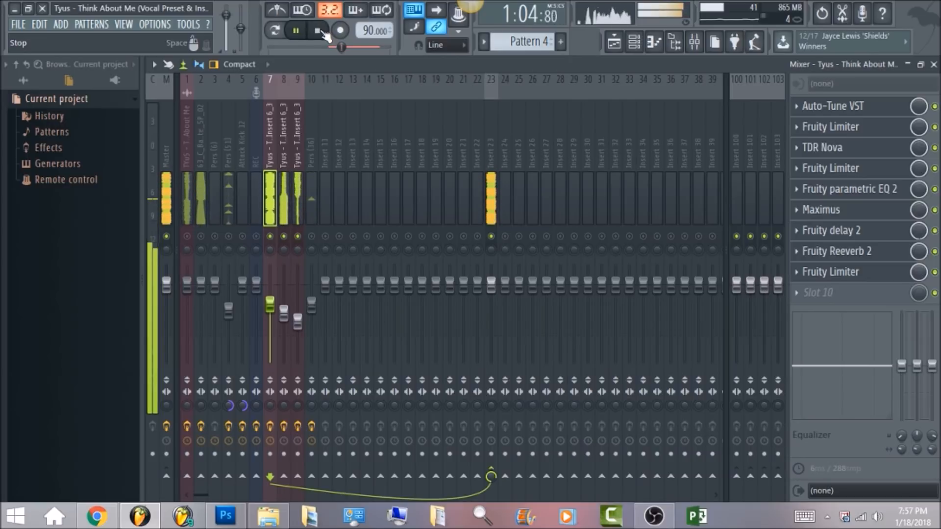
left_click(319, 31)
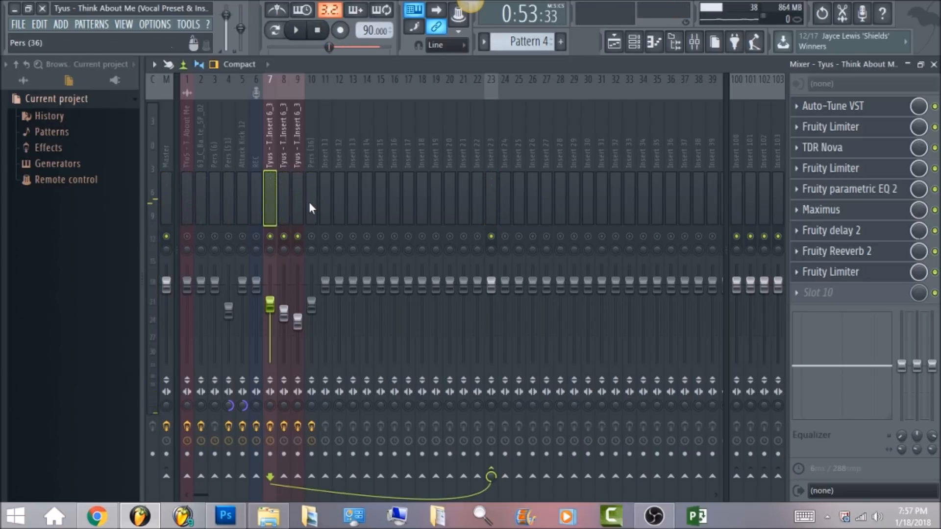
- Check the instrumental patterns in the playlist, and unmute the instrumental on mixer inserts 1 to 5
left_click(614, 43)
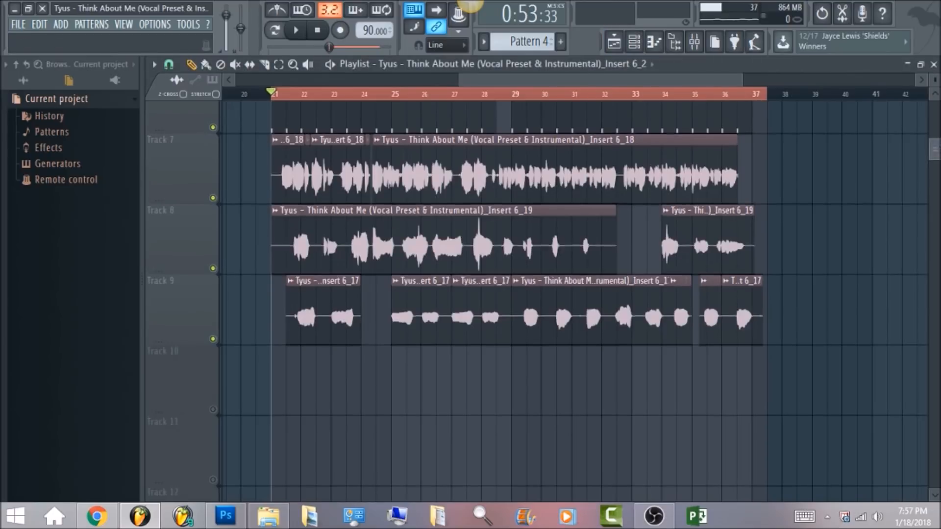
scroll(539, 294, "up", 3)
scroll(935, 127, "up", 3)
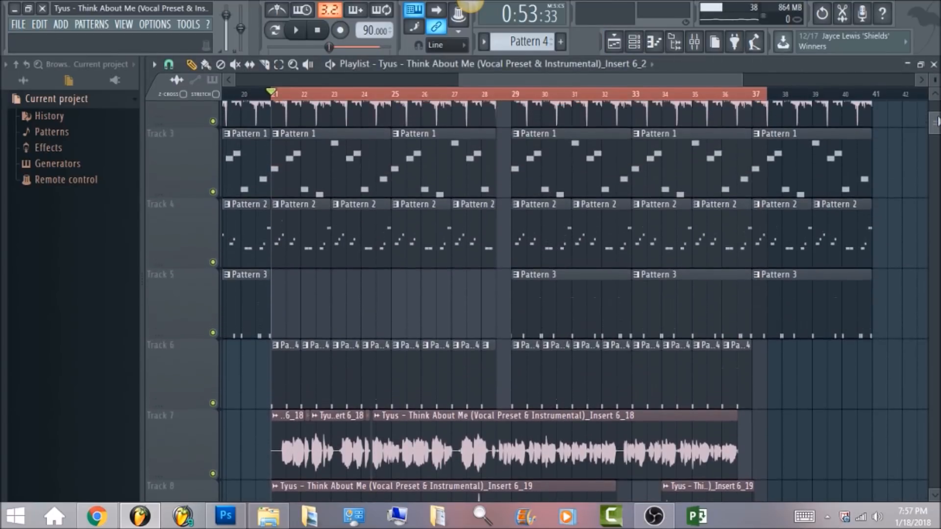
left_click_drag(937, 122, 937, 123)
left_click(694, 43)
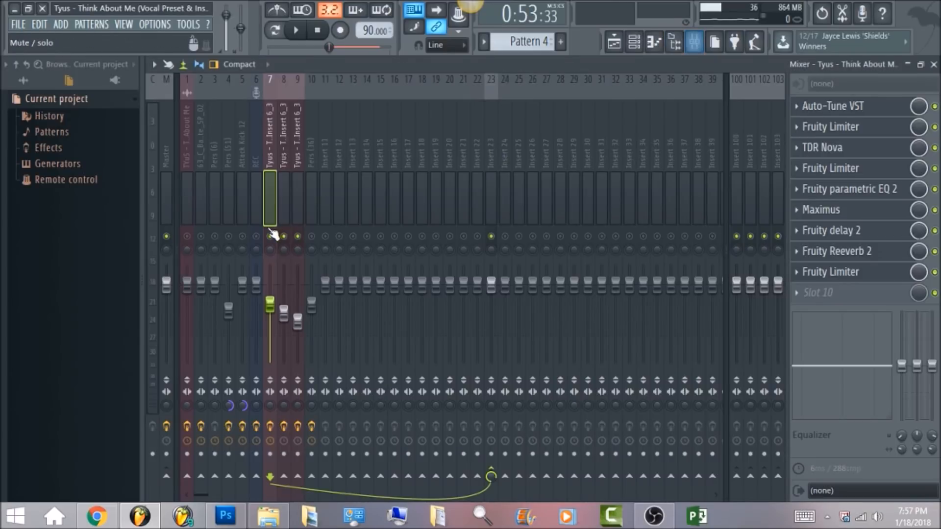
left_click(201, 236)
left_click(215, 237)
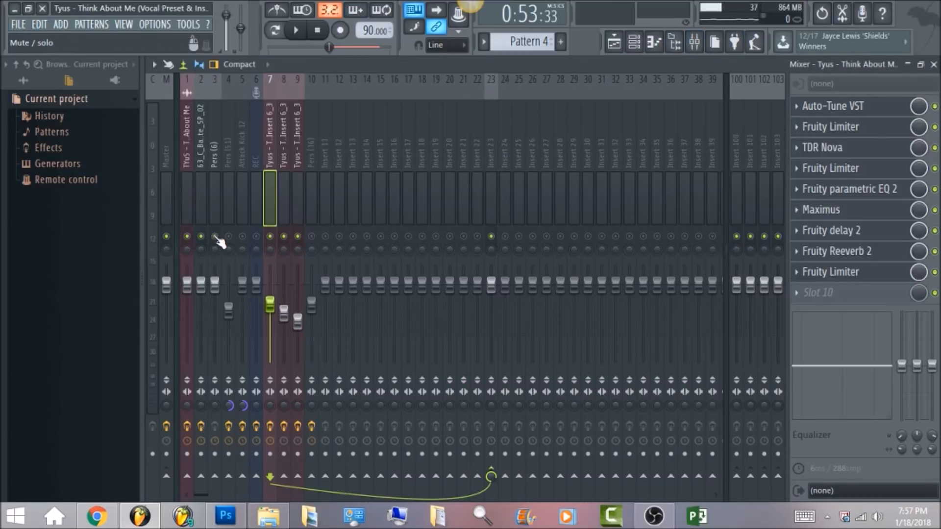
left_click(228, 236)
left_click(188, 148)
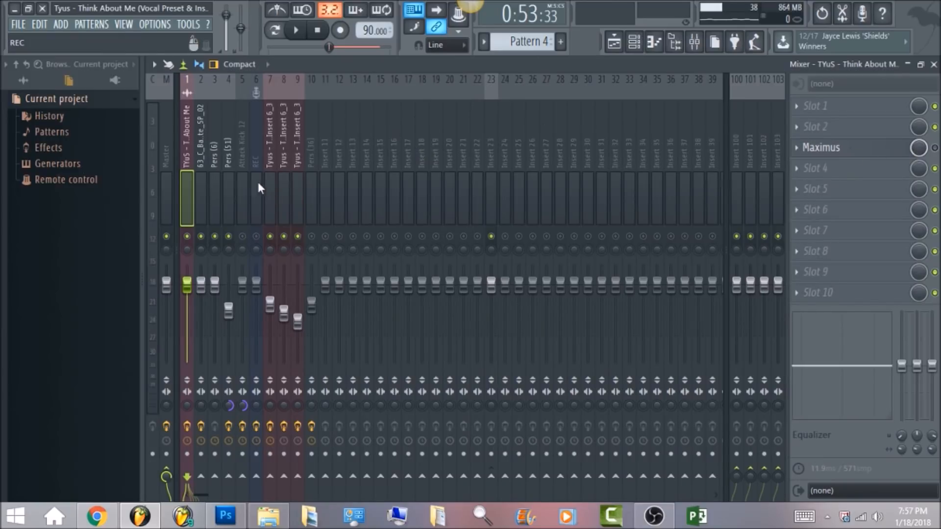
left_click(242, 146)
left_click(242, 237)
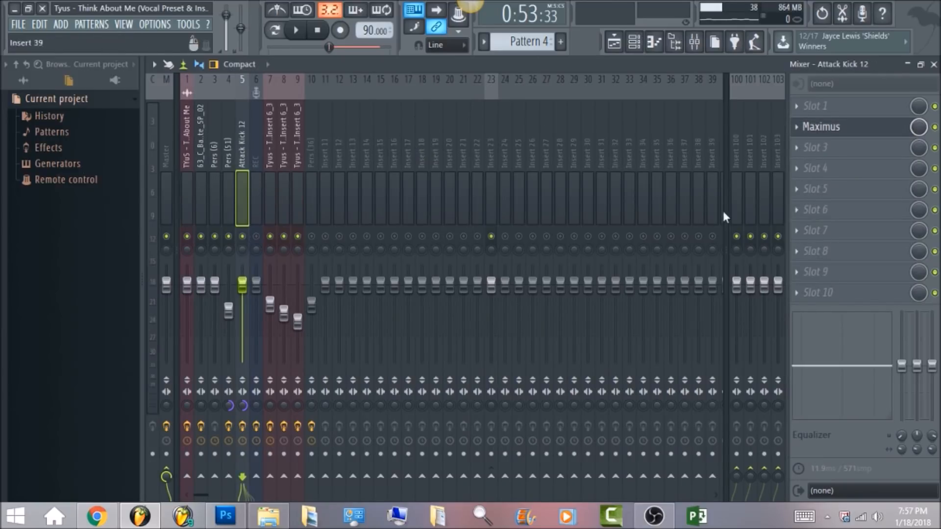
- Open iZotope Ozone 5 on the Master track and choose the Brickwall lowpass filter for EQ band 8
left_click(167, 147)
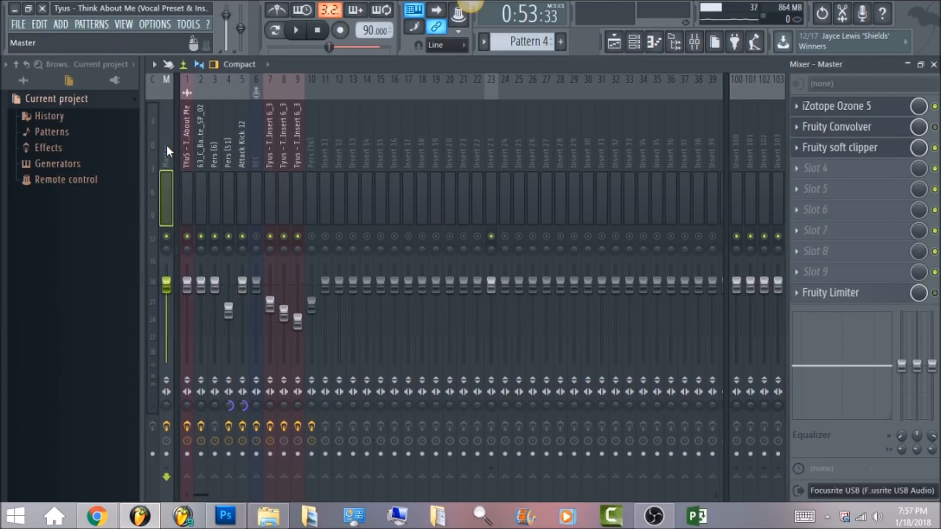
left_click(880, 112)
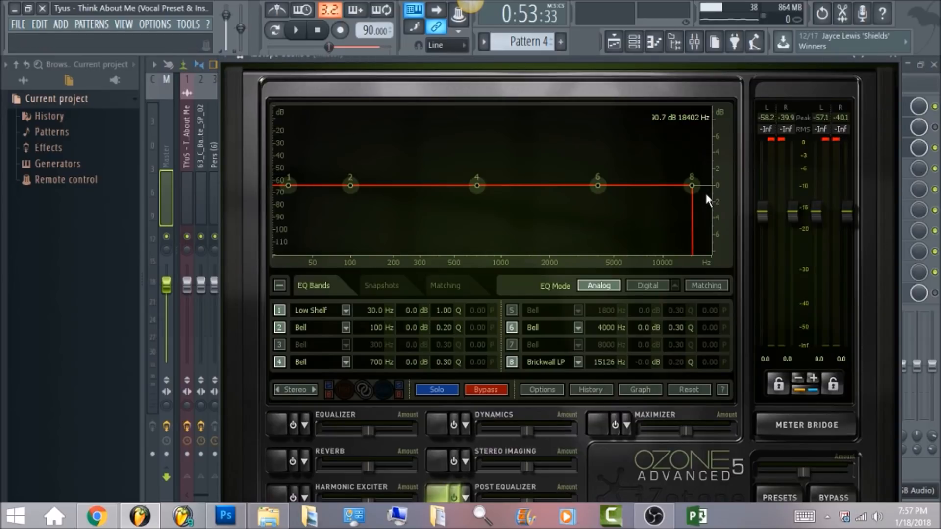
left_click(580, 362)
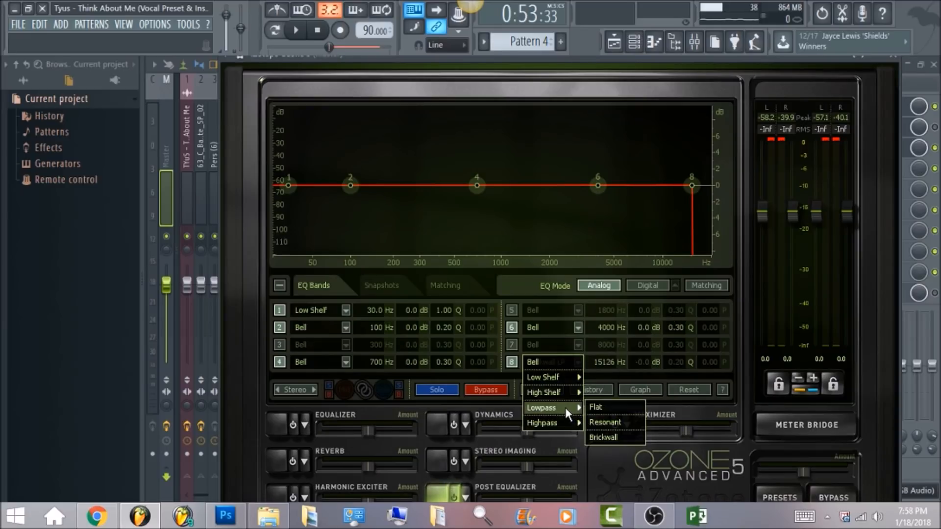
left_click(620, 439)
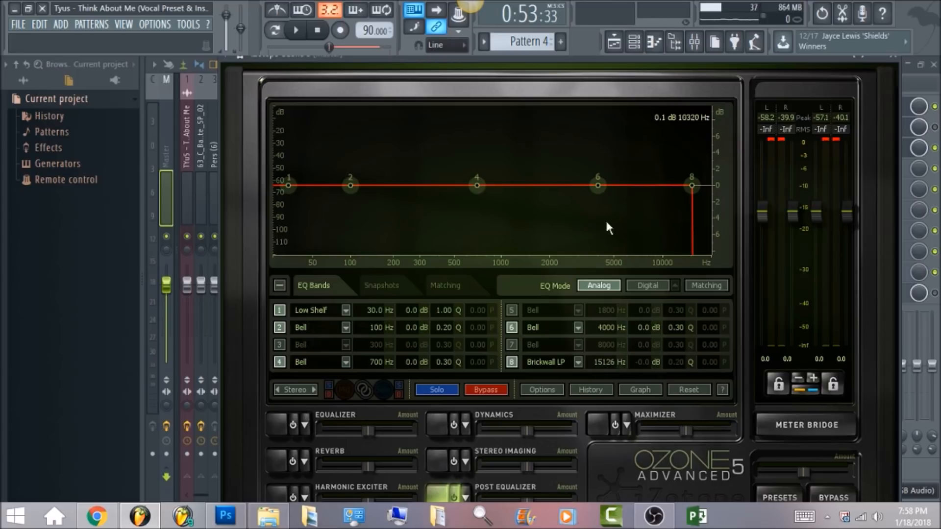
left_click(166, 154)
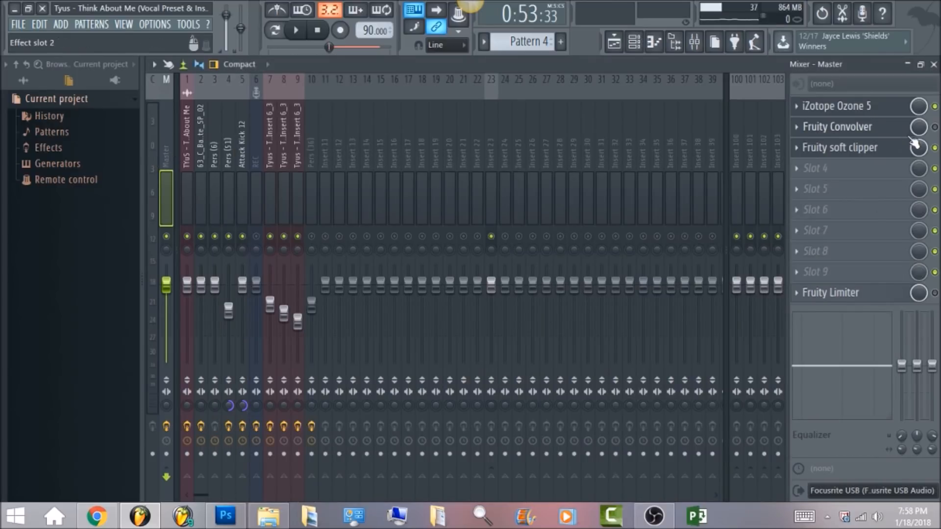
- Review Fruity soft clipper and the equalizer curve of Fruity Convolver on the Master track, and leave Fruity Convolver disabled
left_click(849, 149)
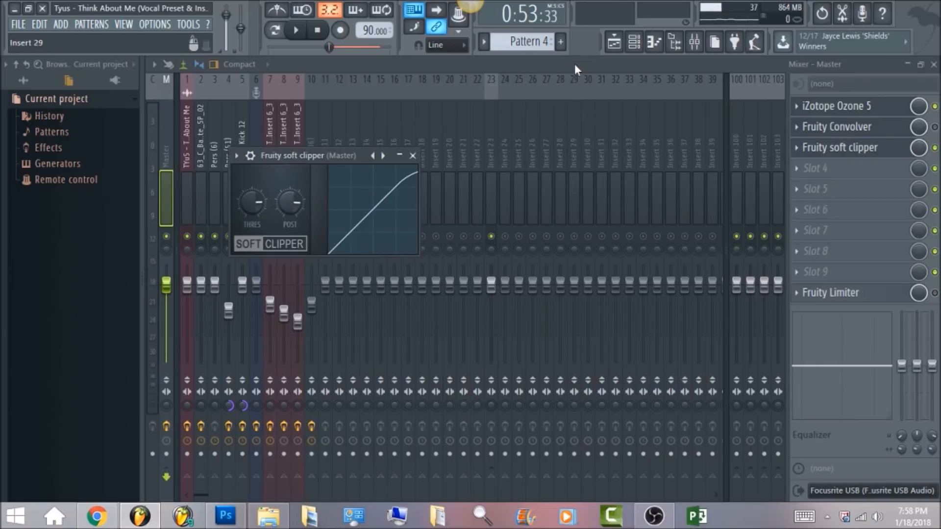
key("Escape")
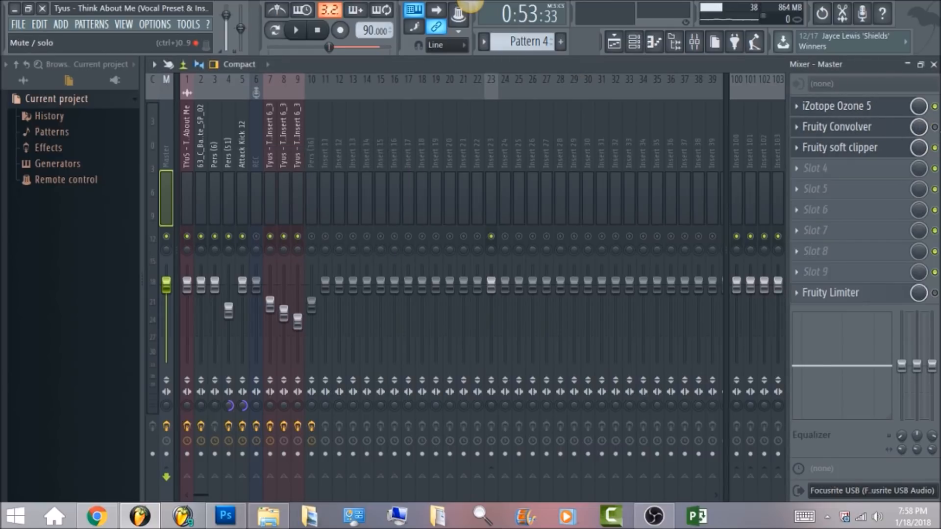
left_click(906, 131)
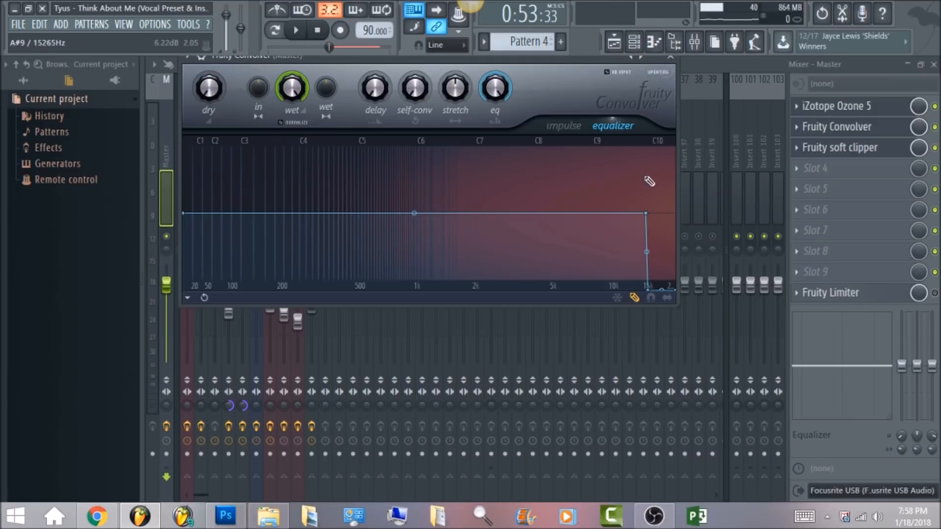
left_click(742, 65)
left_click(934, 127)
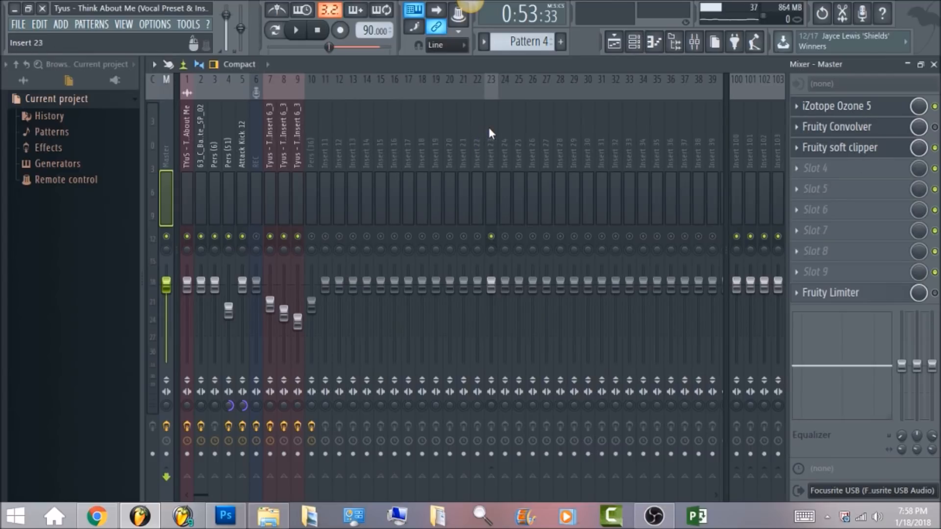
- Play the full mix of vocals and instrumental, and play it again from bar 29 of the playlist
left_click(296, 31)
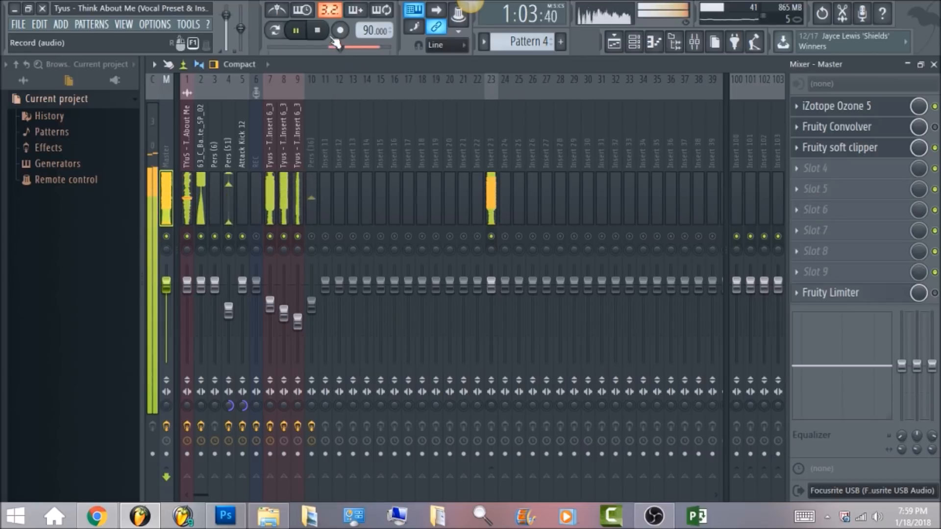
left_click(318, 31)
left_click(609, 49)
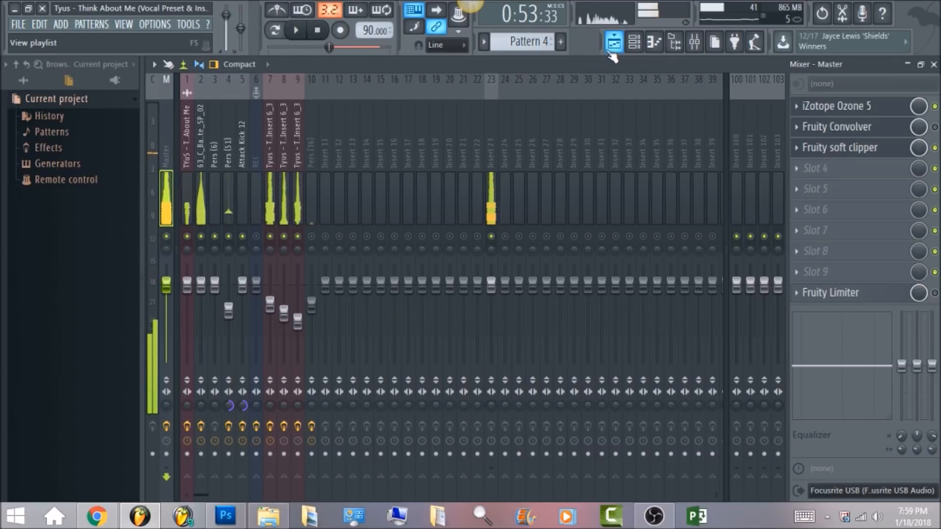
scroll(571, 174, "down", 5)
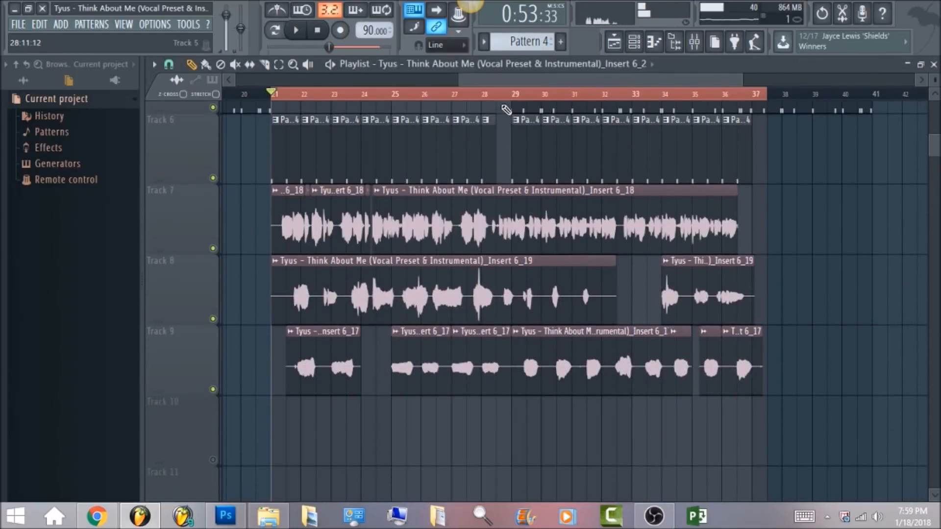
left_click(511, 93)
scroll(510, 147, "up", 2)
key("space")
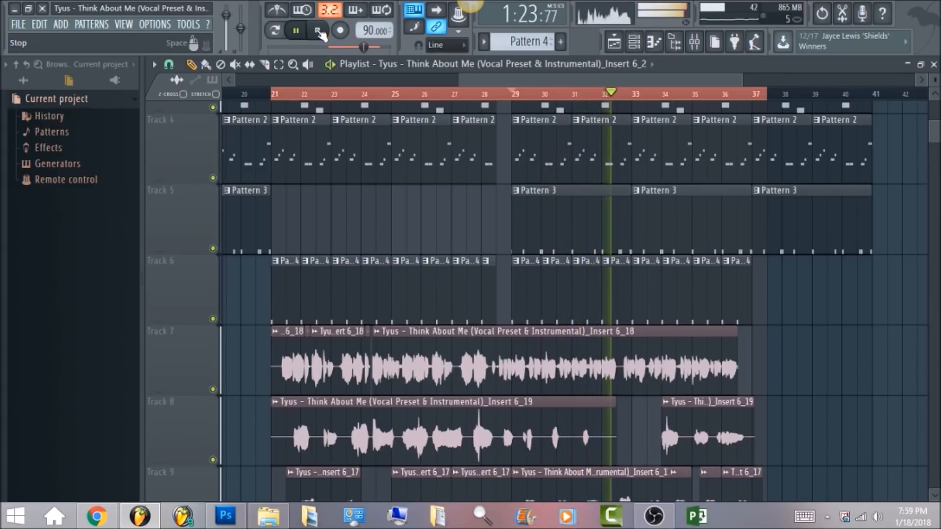
left_click(320, 32)
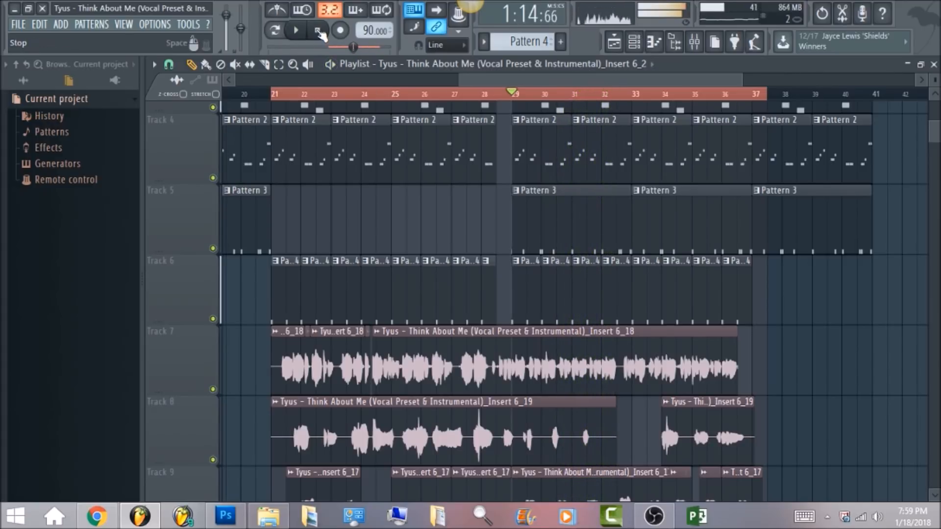
left_click(703, 44)
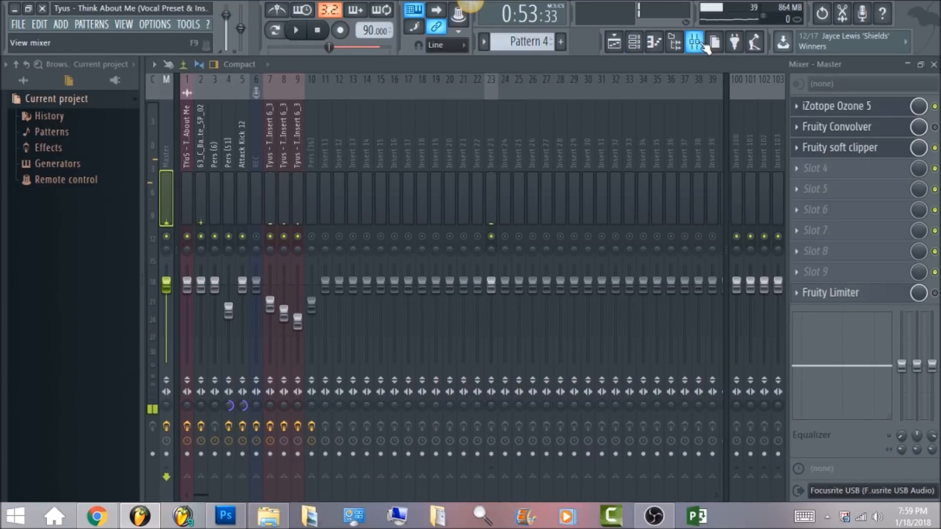